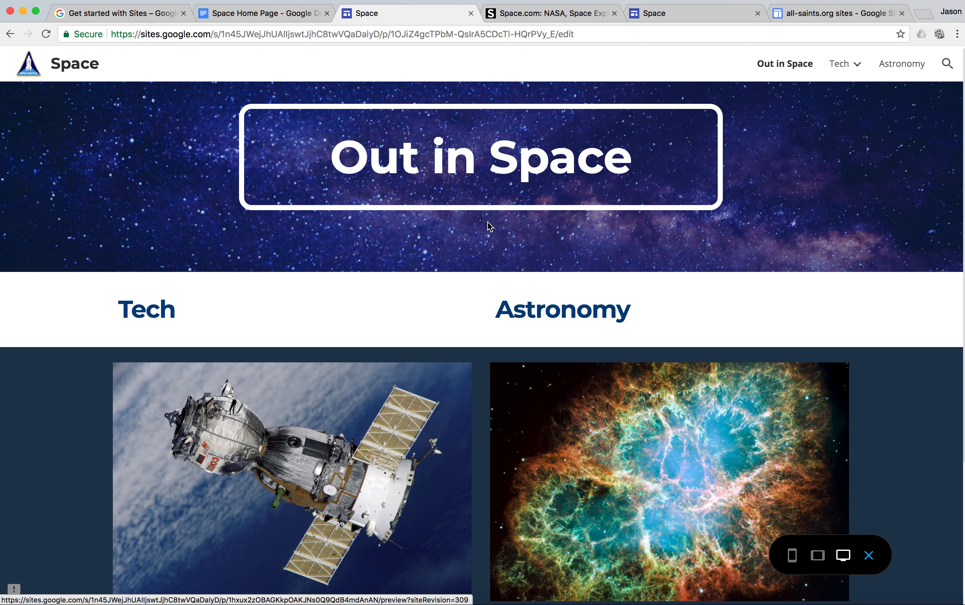
# Review the two-column Tech and Astronomy layout in the finished Space preview and return to the Kern Space site editor
pyautogui.scroll(-4, 438, 508)
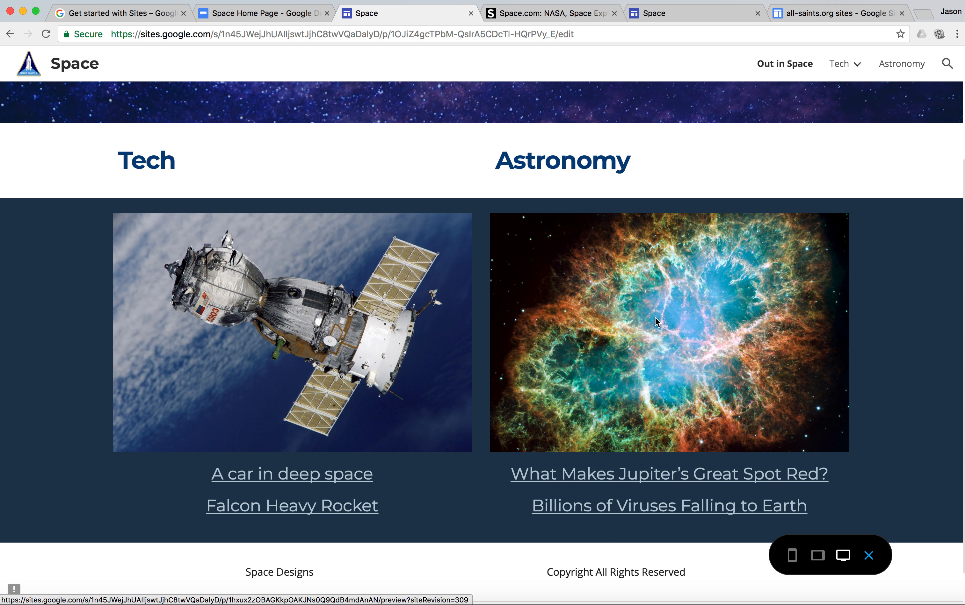
pyautogui.click(664, 16)
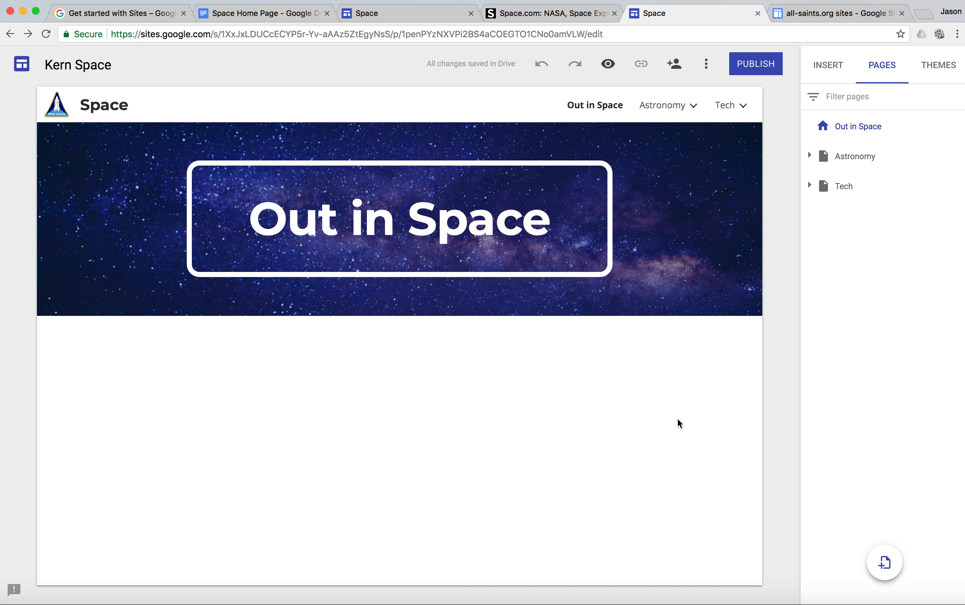
pyautogui.click(836, 72)
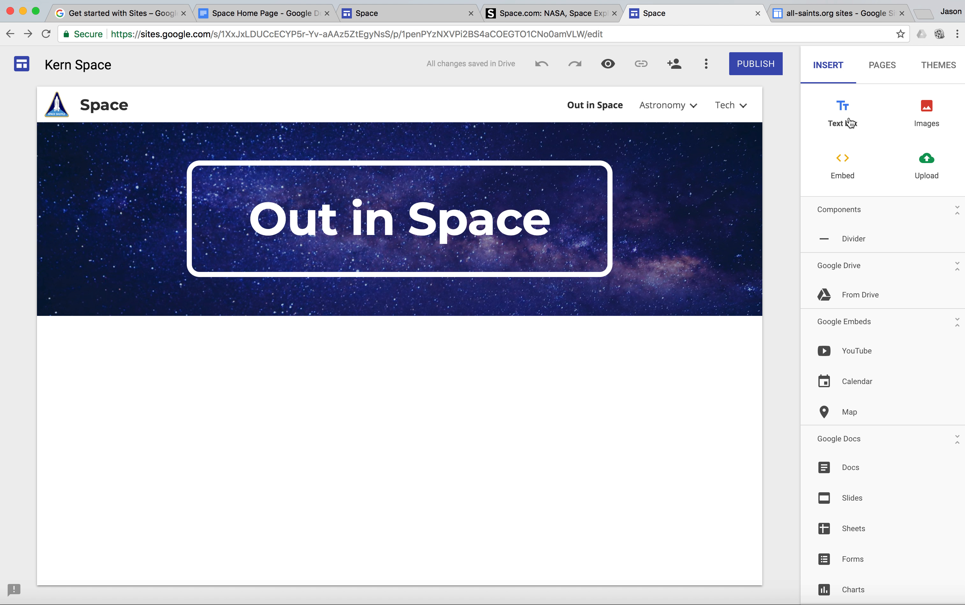
pyautogui.click(395, 18)
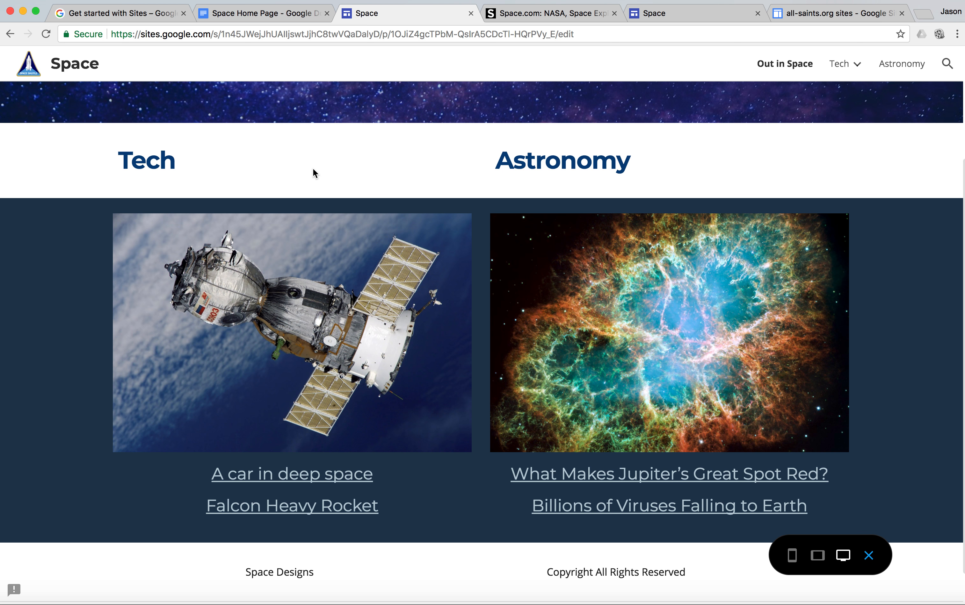
pyautogui.click(681, 17)
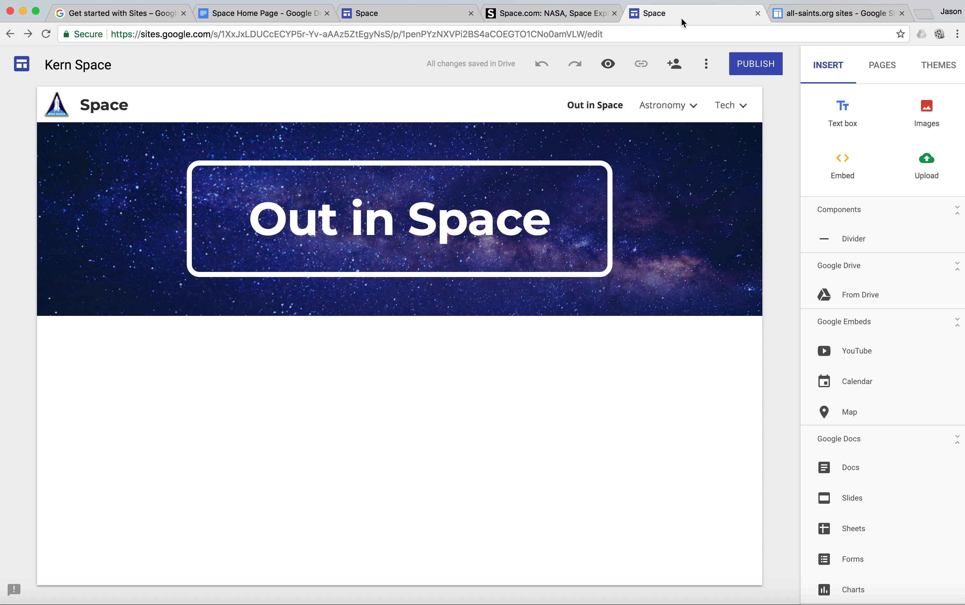
# Add a text box reading "Tech" in Title style below the Out in Space banner and narrow it to about a third of the row
pyautogui.click(851, 113)
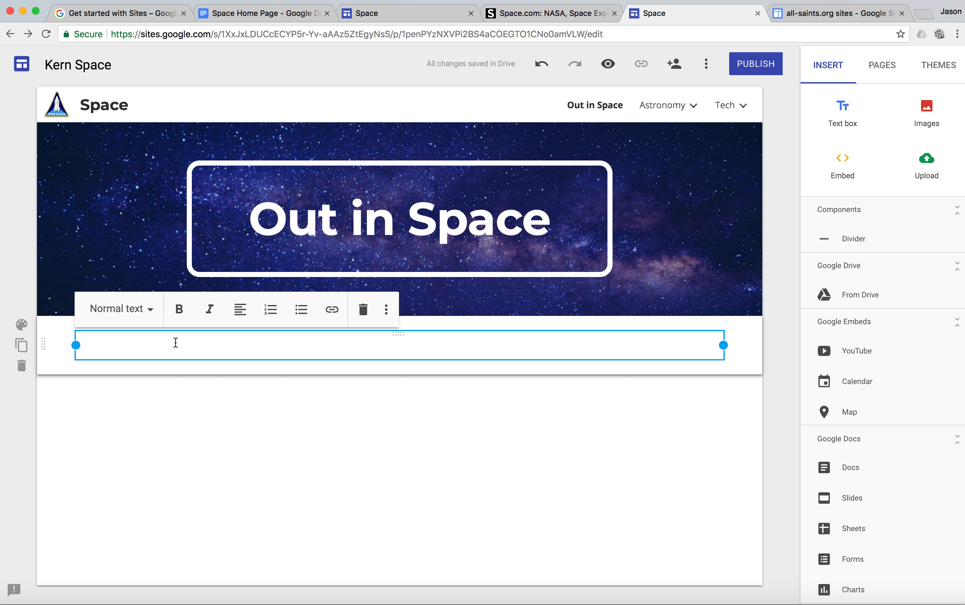
pyautogui.write('Tech')
pyautogui.click(152, 310)
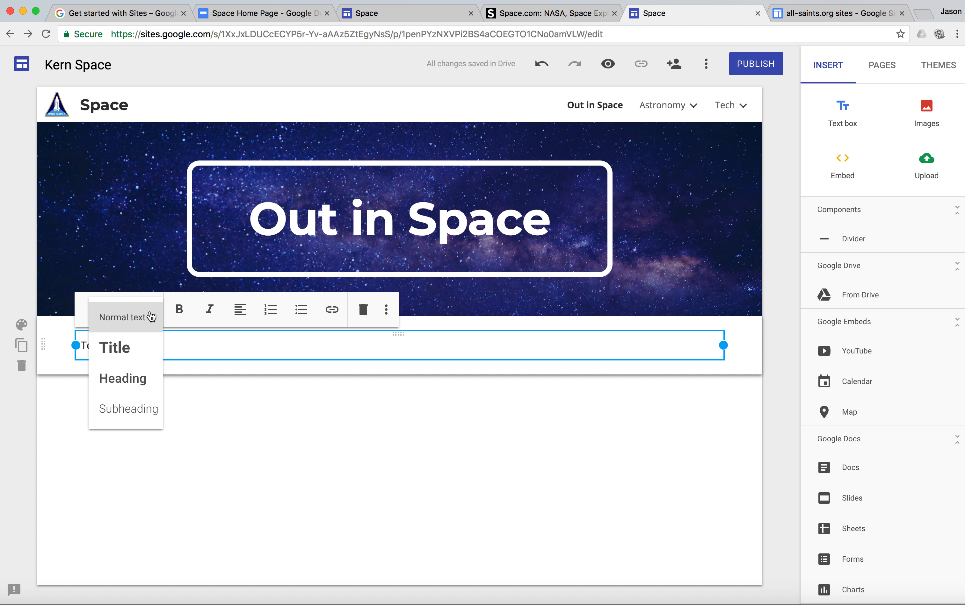
pyautogui.click(136, 349)
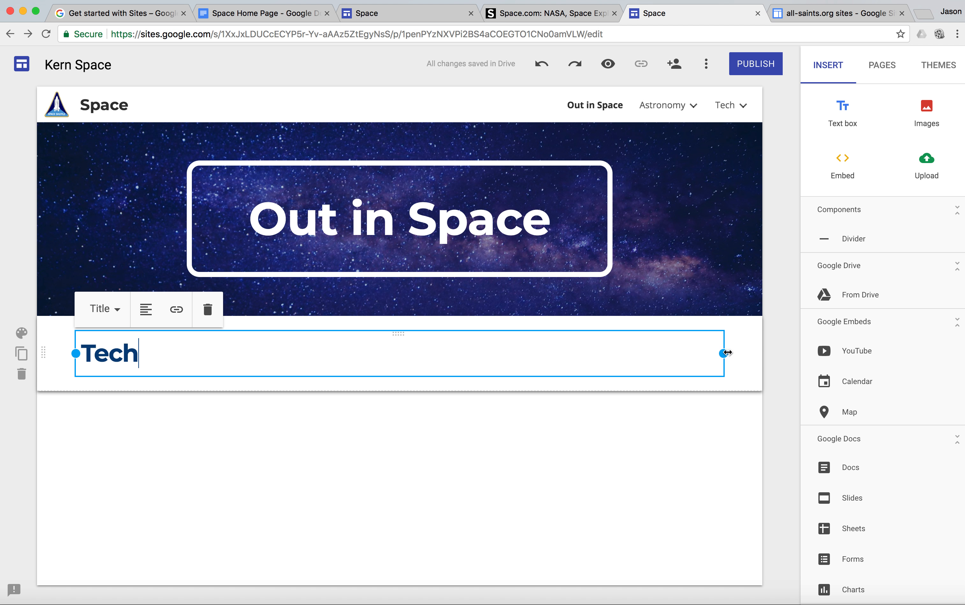
pyautogui.moveTo(723, 356); pyautogui.dragTo(297, 372)
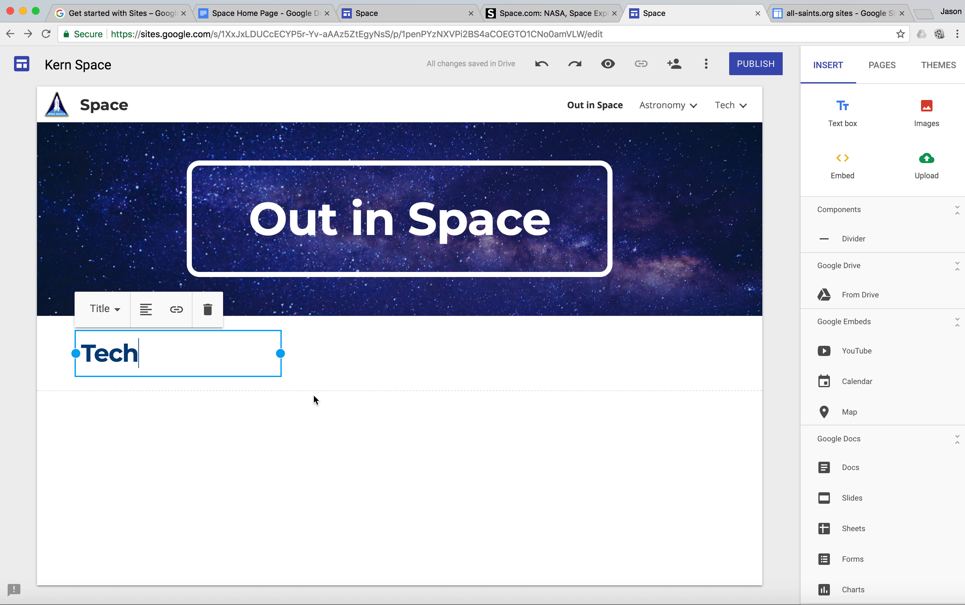
pyautogui.click(353, 346)
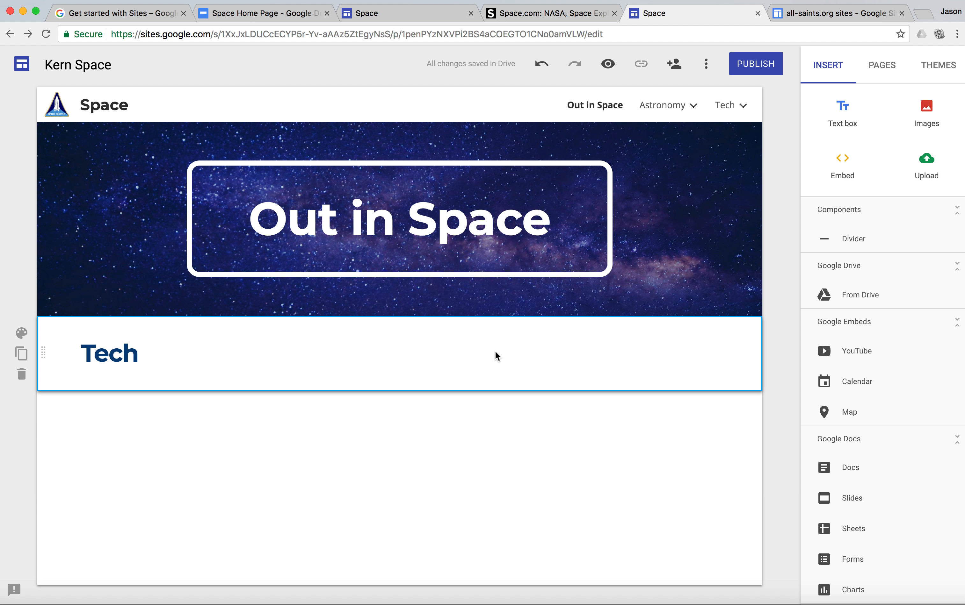
# Add a second text box reading "Astonomy" below the Tech heading and format it as Title
pyautogui.click(849, 115)
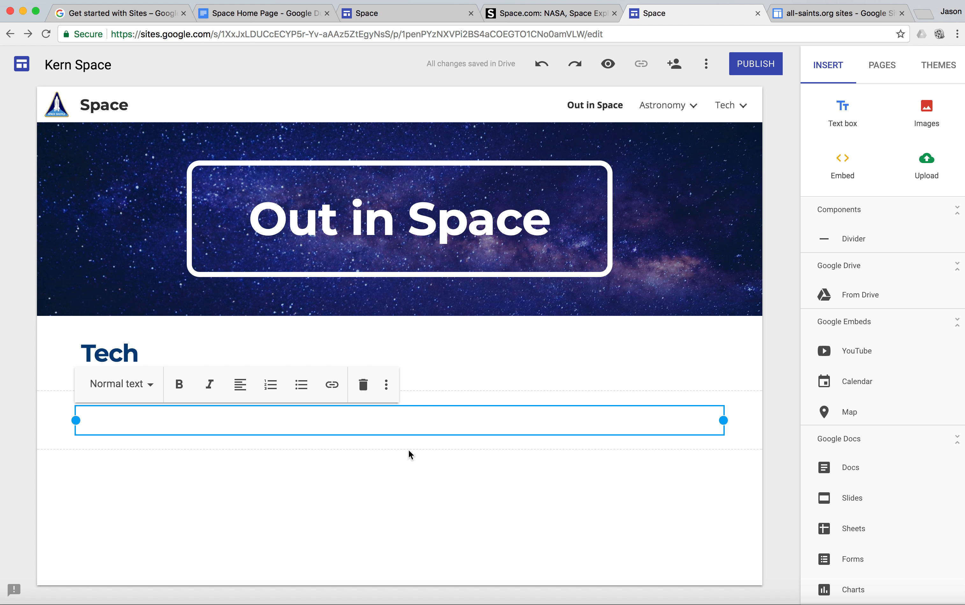
pyautogui.write('Astonomy')
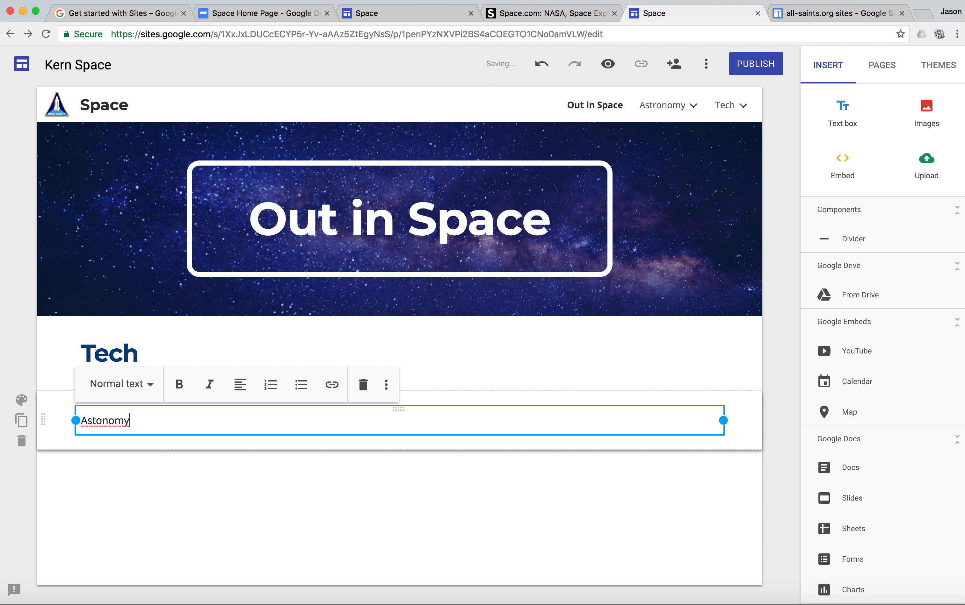
pyautogui.click(159, 393)
pyautogui.click(142, 432)
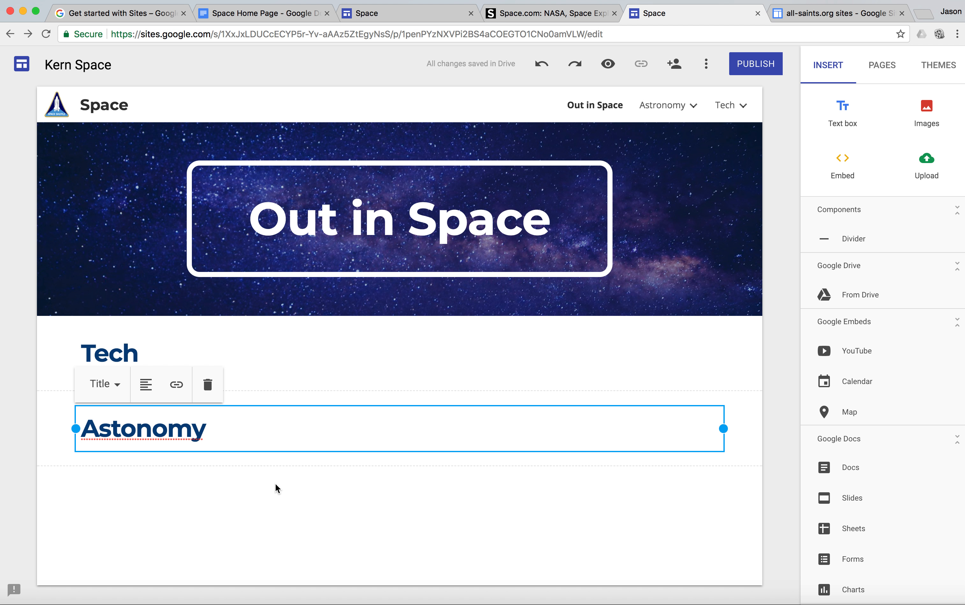
# Arrange both headings in one row, with Astonomy narrowed to start in the row's right half and Tech shifted slightly right
pyautogui.click(376, 7)
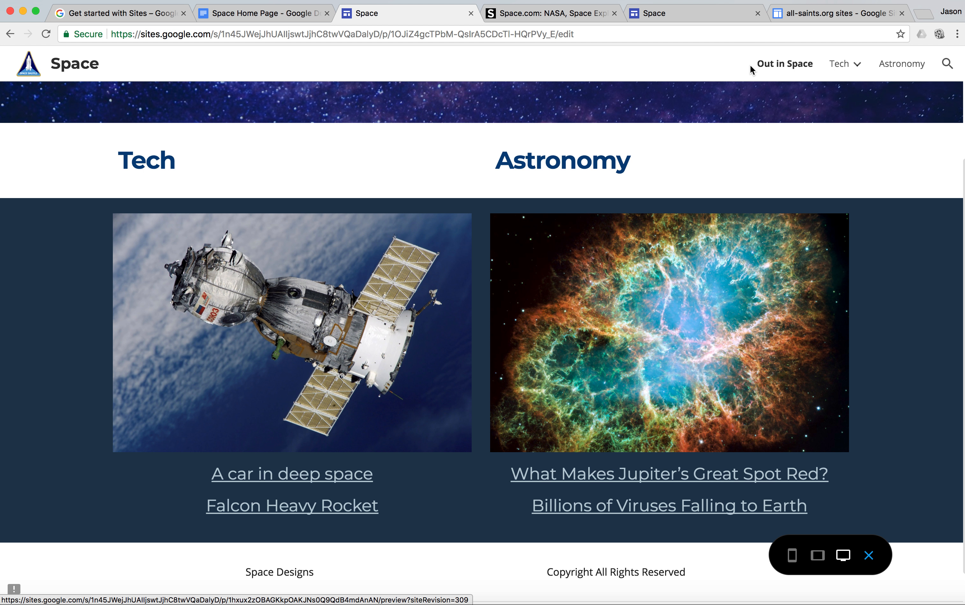
pyautogui.click(692, 20)
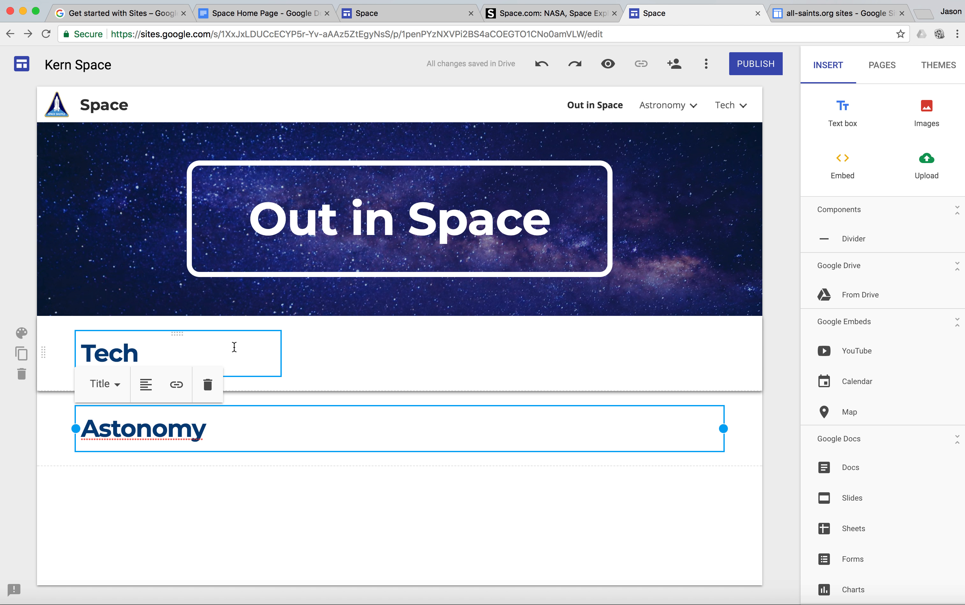
pyautogui.click(264, 346)
pyautogui.moveTo(283, 353); pyautogui.dragTo(295, 356)
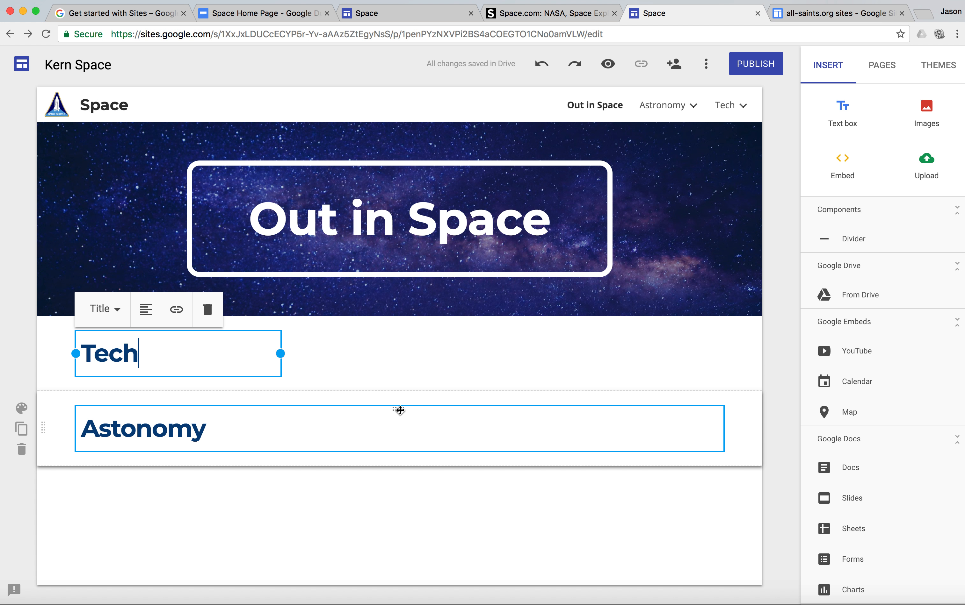
pyautogui.moveTo(400, 410); pyautogui.dragTo(430, 368)
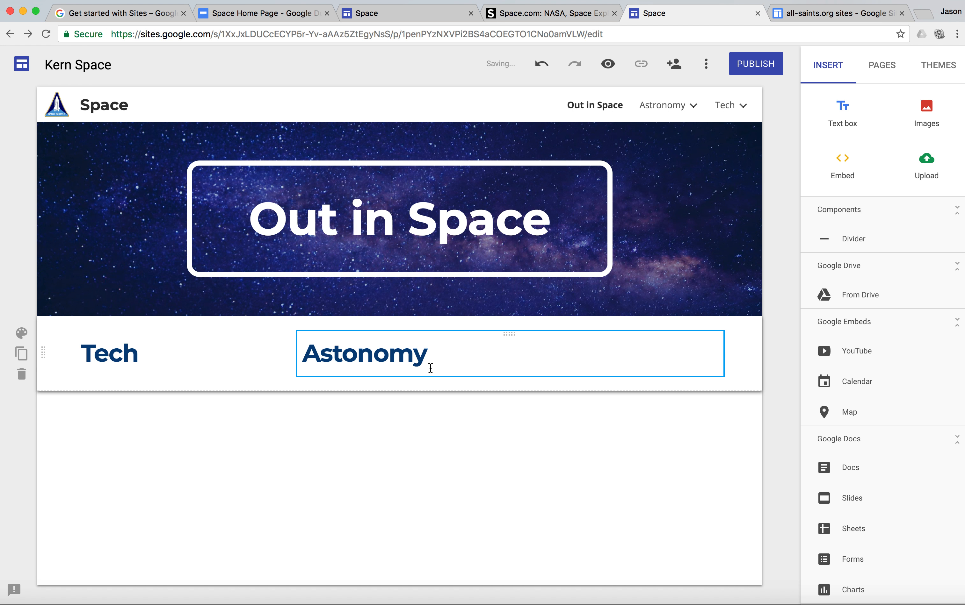
pyautogui.click(343, 352)
pyautogui.moveTo(300, 355); pyautogui.dragTo(476, 376)
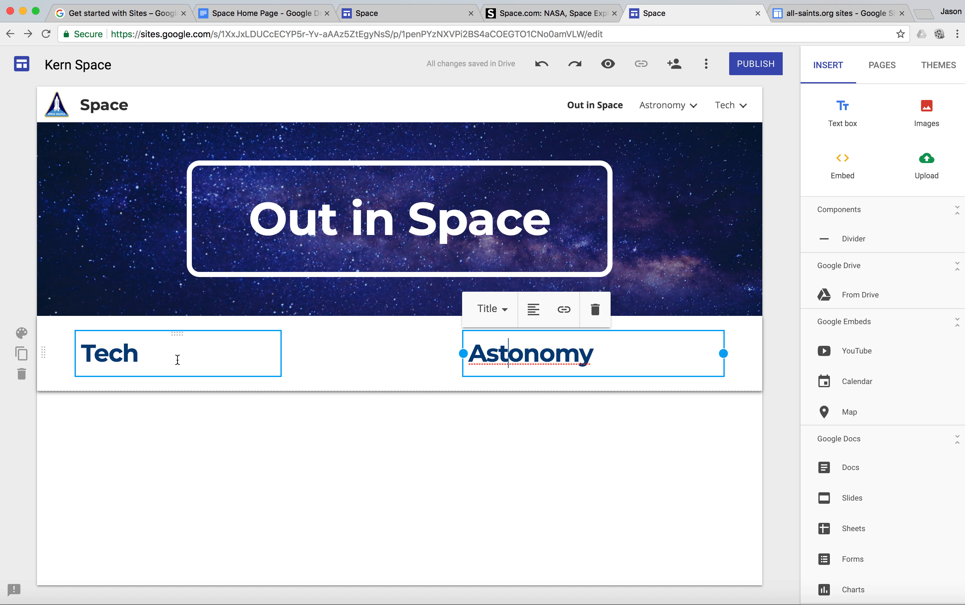
pyautogui.moveTo(177, 333); pyautogui.dragTo(243, 339)
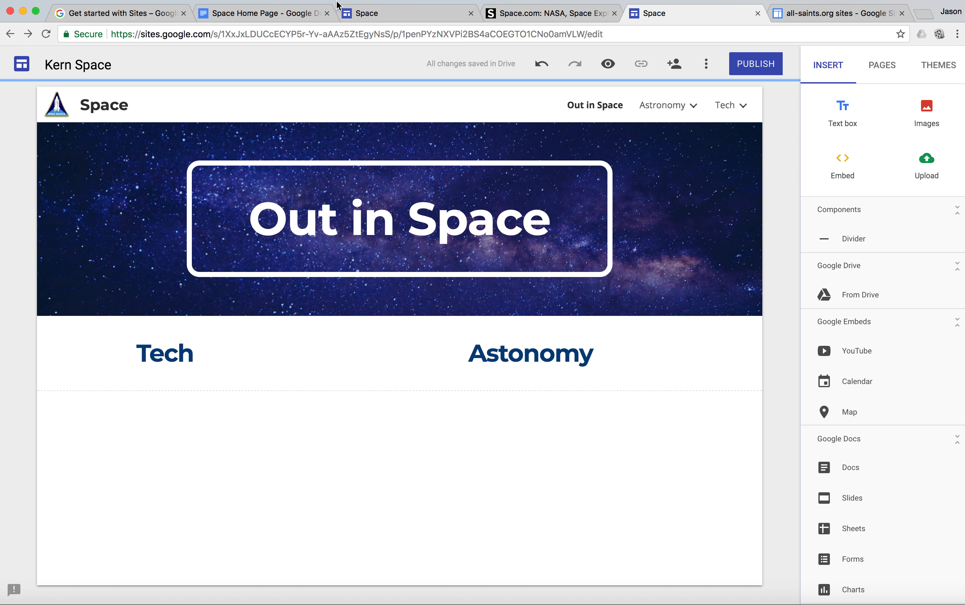
# Start inserting an image for the Tech column and search Google images for "space tech"
pyautogui.click(376, 13)
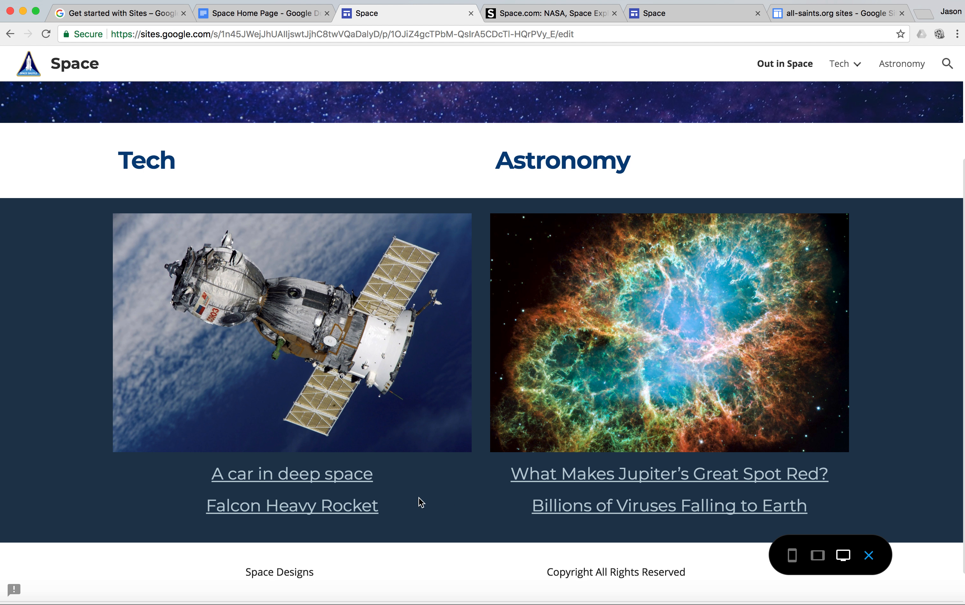
pyautogui.click(692, 18)
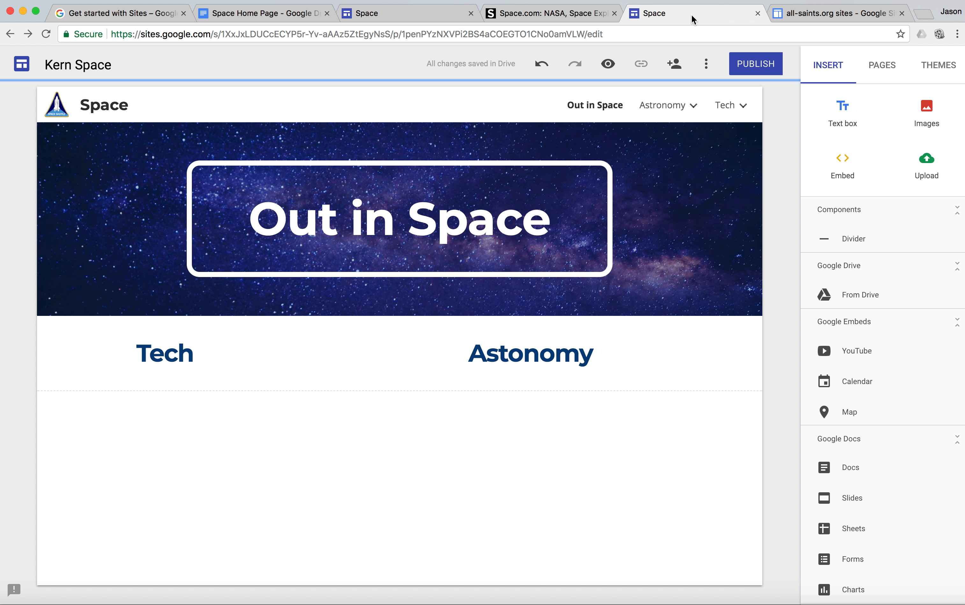
pyautogui.click(938, 114)
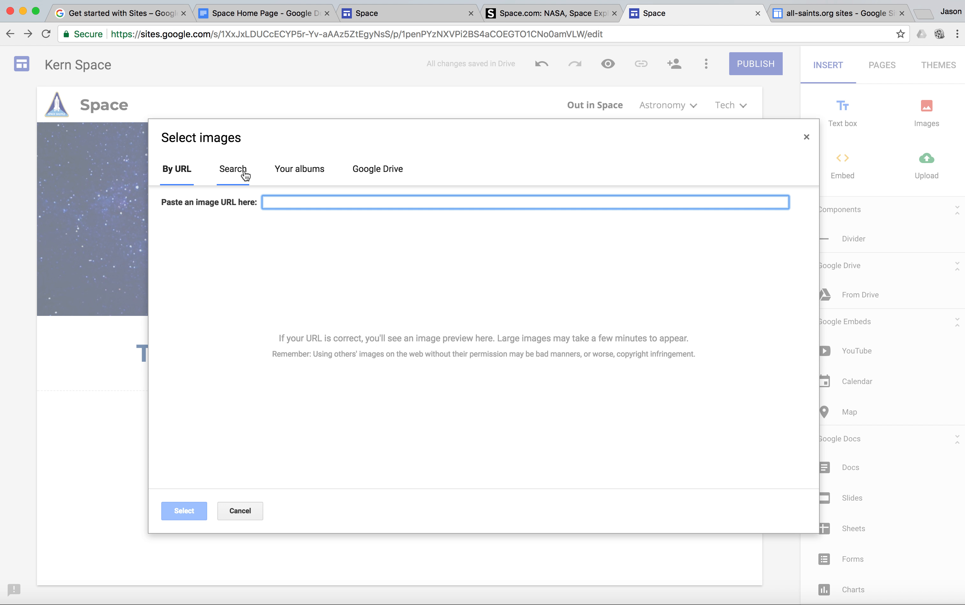
pyautogui.click(245, 175)
pyautogui.click(398, 20)
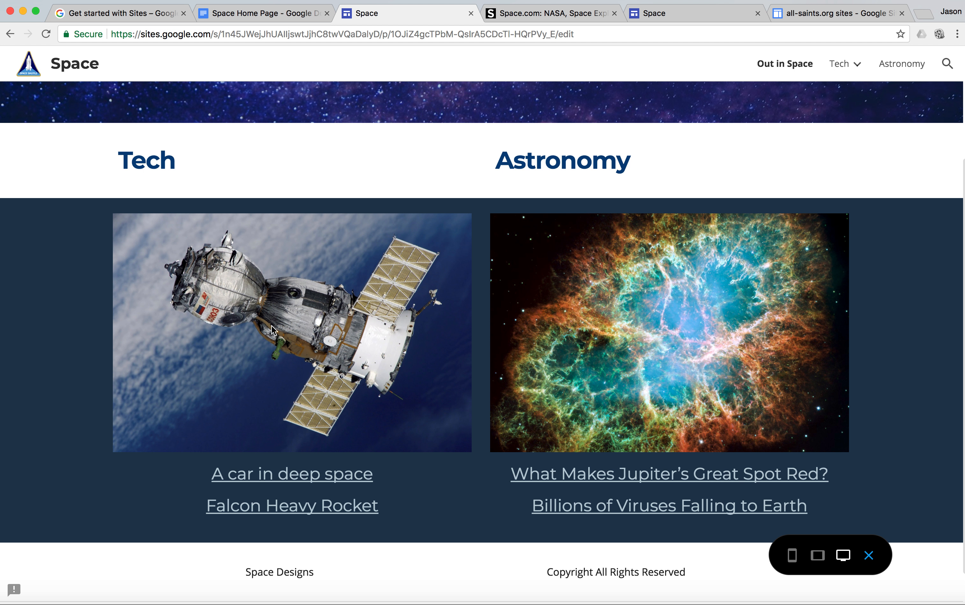
pyautogui.click(685, 15)
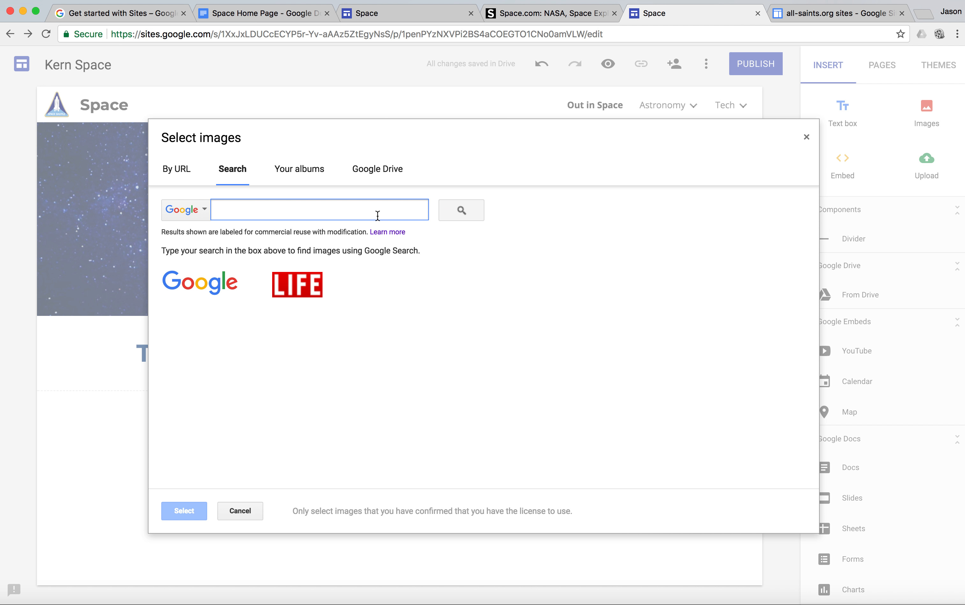
pyautogui.write('spa')
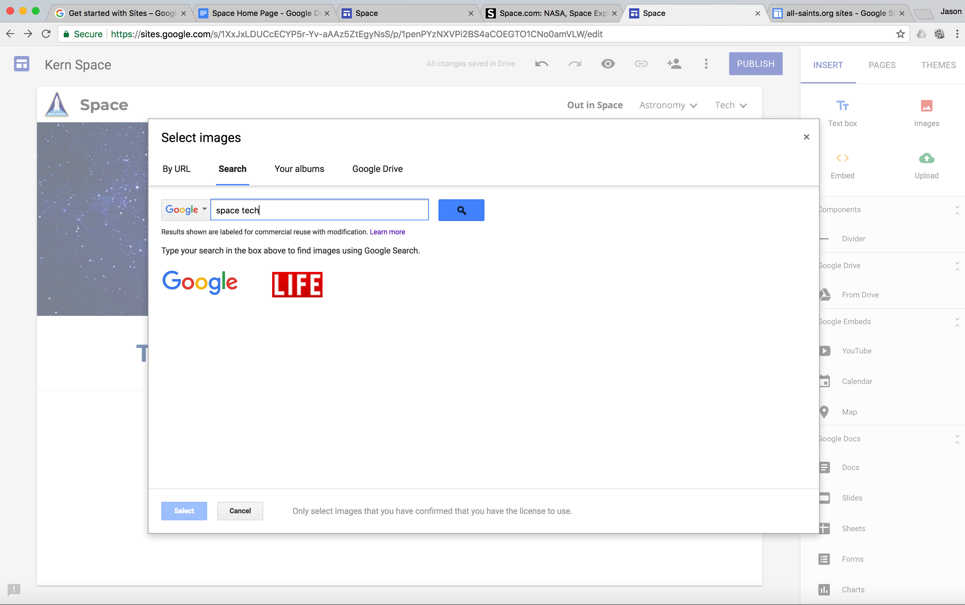
pyautogui.write('ce tech')
pyautogui.press('Return')
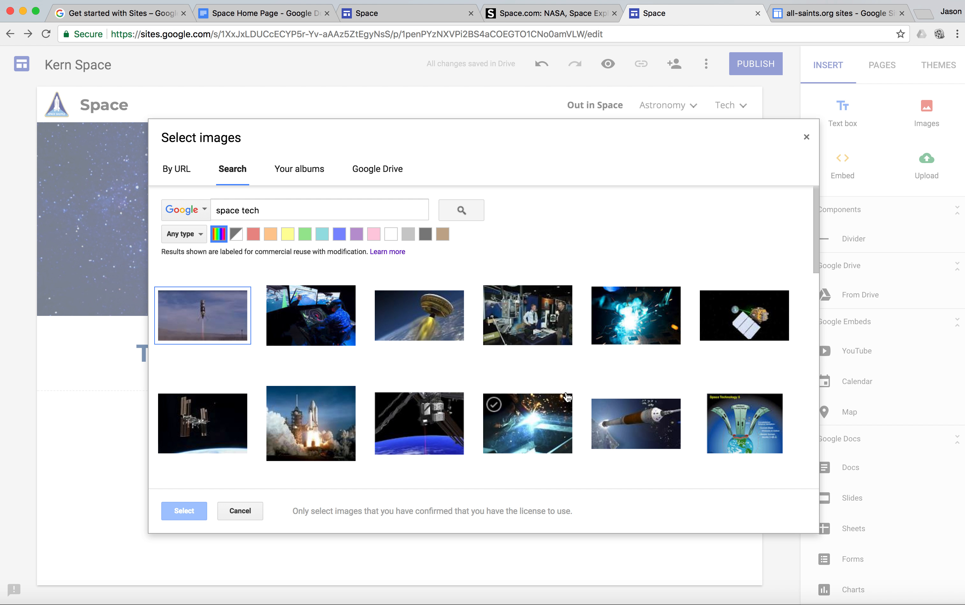
# Insert the rocket image with the orange stage and white capsule below the headings and narrow it to about half the content width
pyautogui.scroll(-4, 601, 420)
pyautogui.scroll(3, 568, 398)
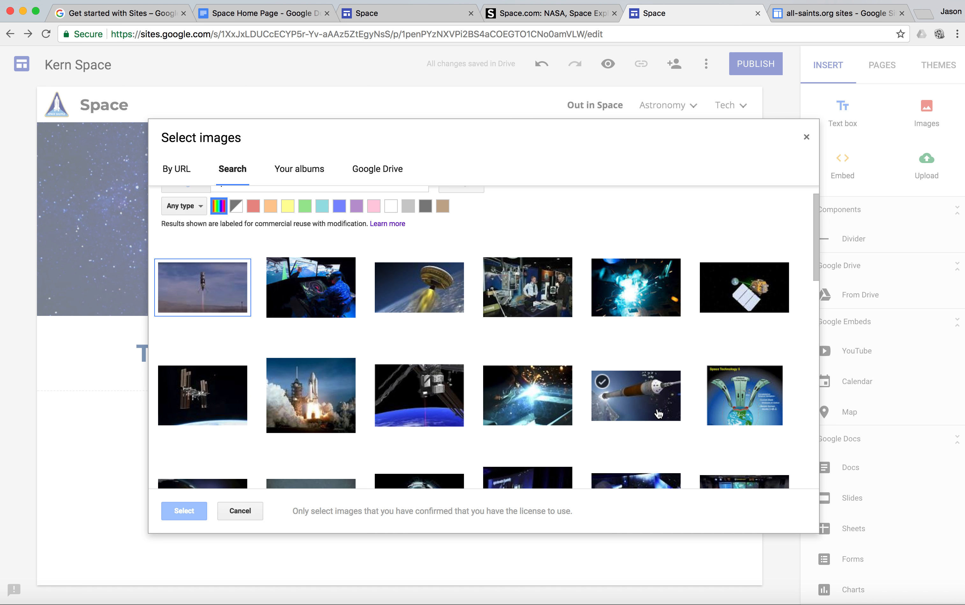
pyautogui.click(650, 399)
pyautogui.click(184, 511)
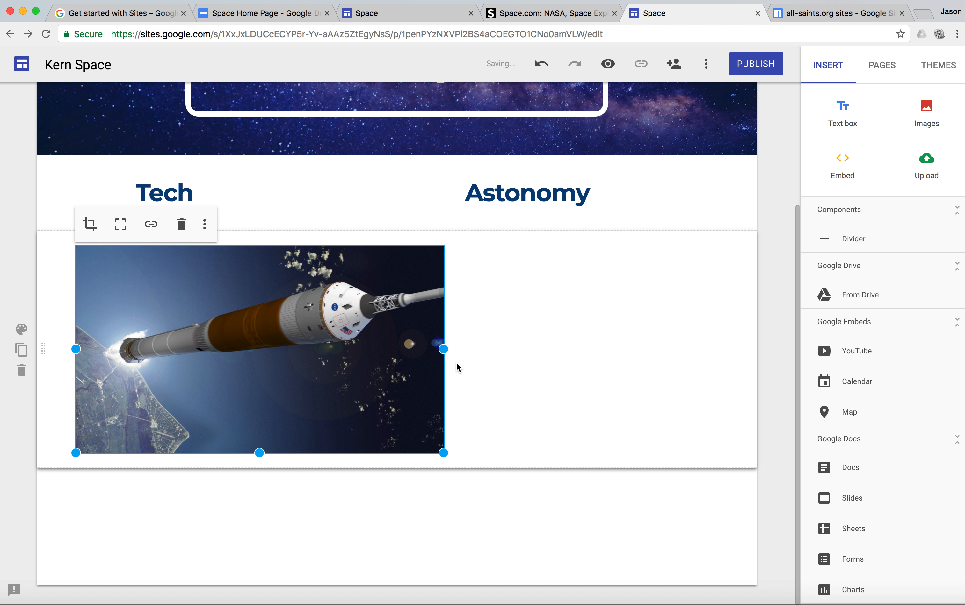
pyautogui.moveTo(442, 350); pyautogui.dragTo(381, 350)
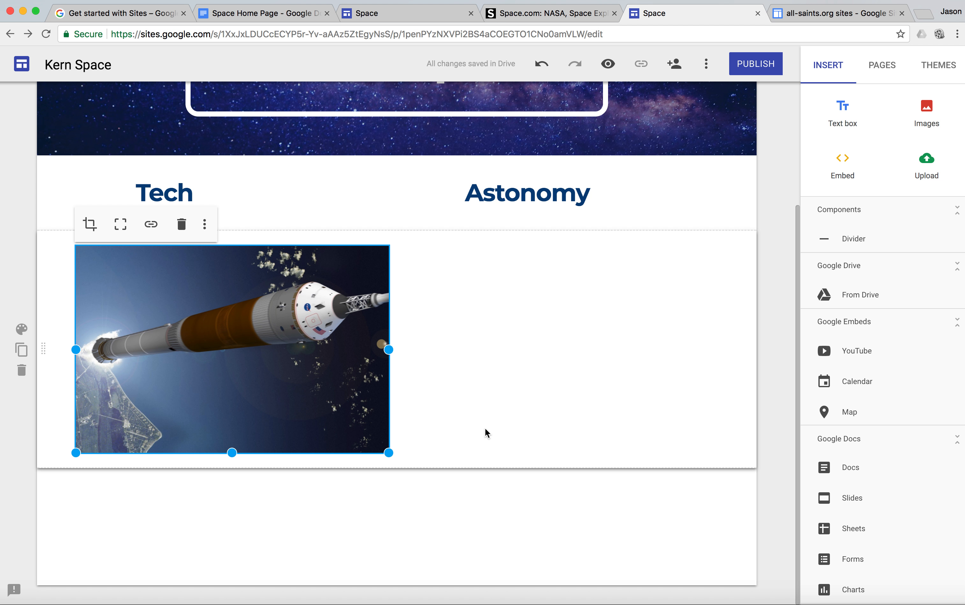
pyautogui.click(543, 429)
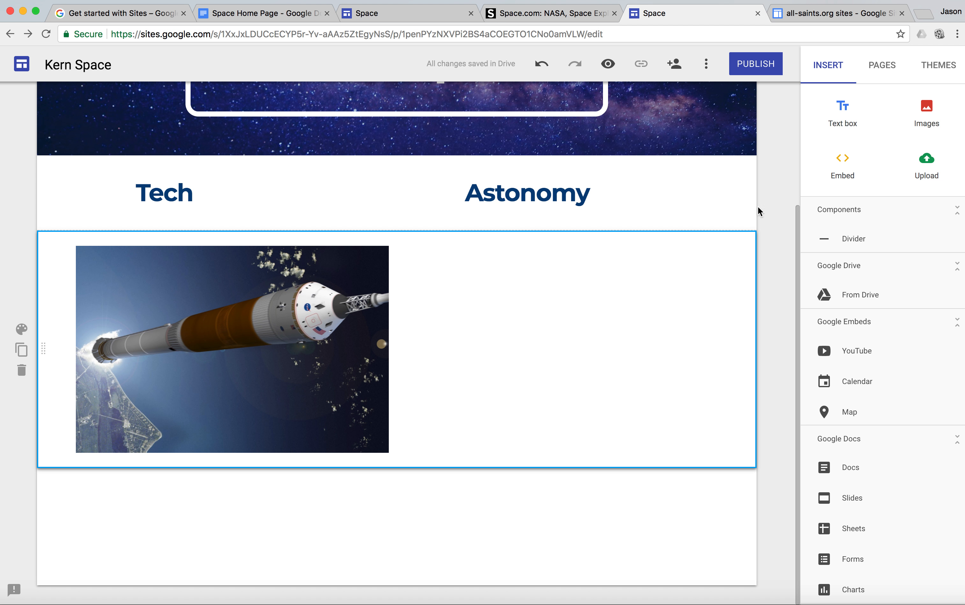
# Search Google images for "astronomy" and insert the multicoloured nebula image beside the rocket image
pyautogui.click(928, 112)
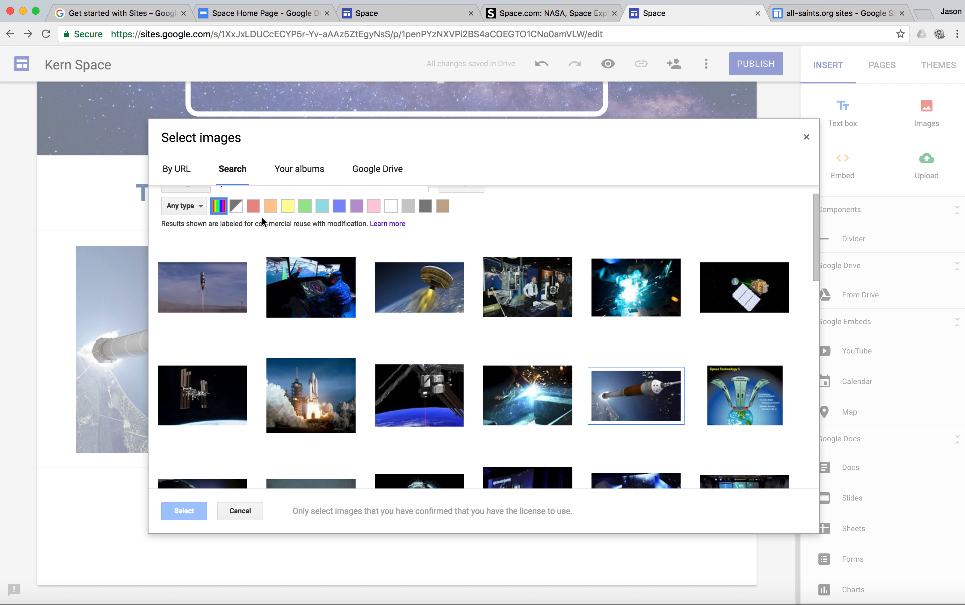
pyautogui.scroll(2, 276, 269)
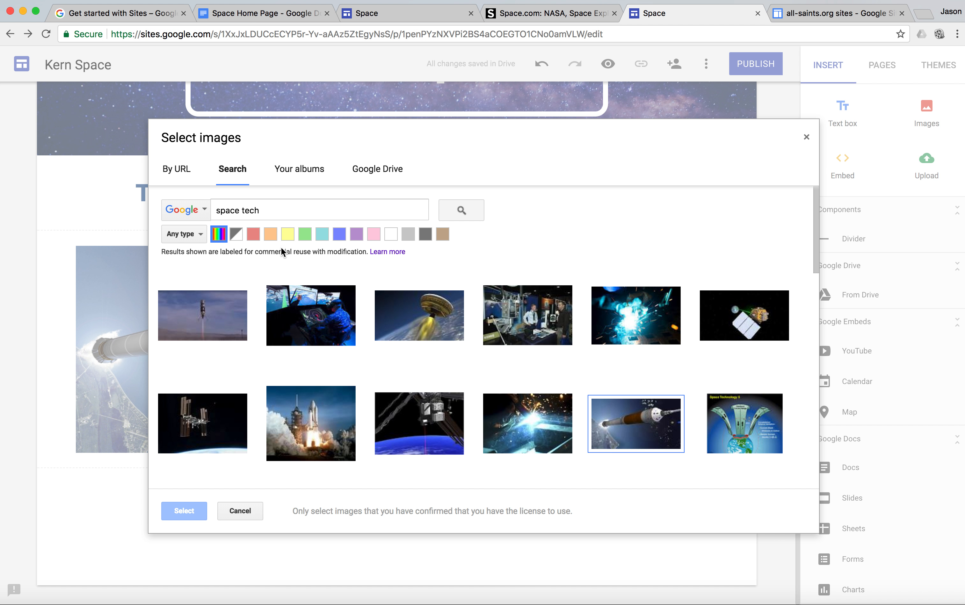
pyautogui.moveTo(280, 211); pyautogui.dragTo(161, 211)
pyautogui.write('astronomy')
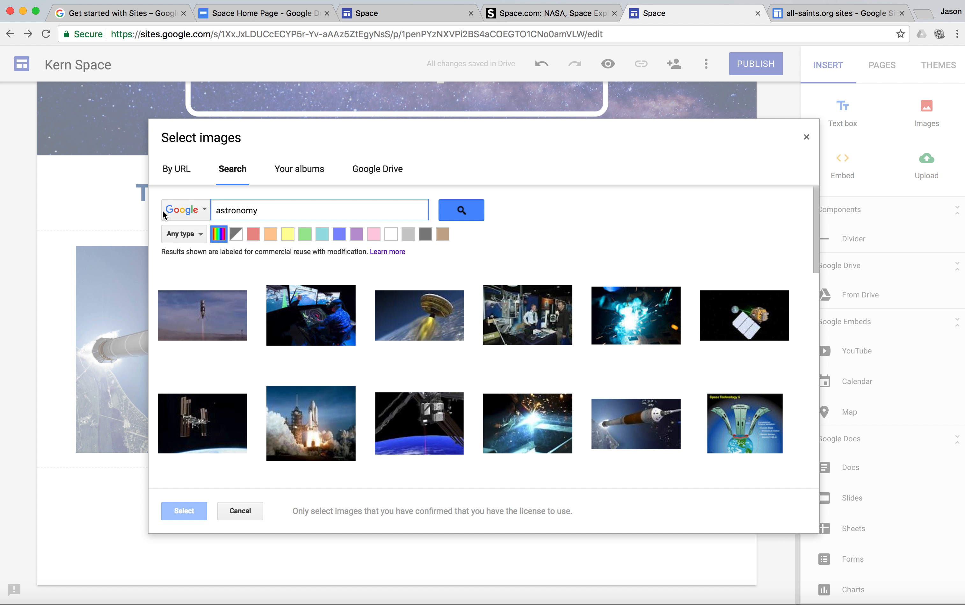
pyautogui.press('Return')
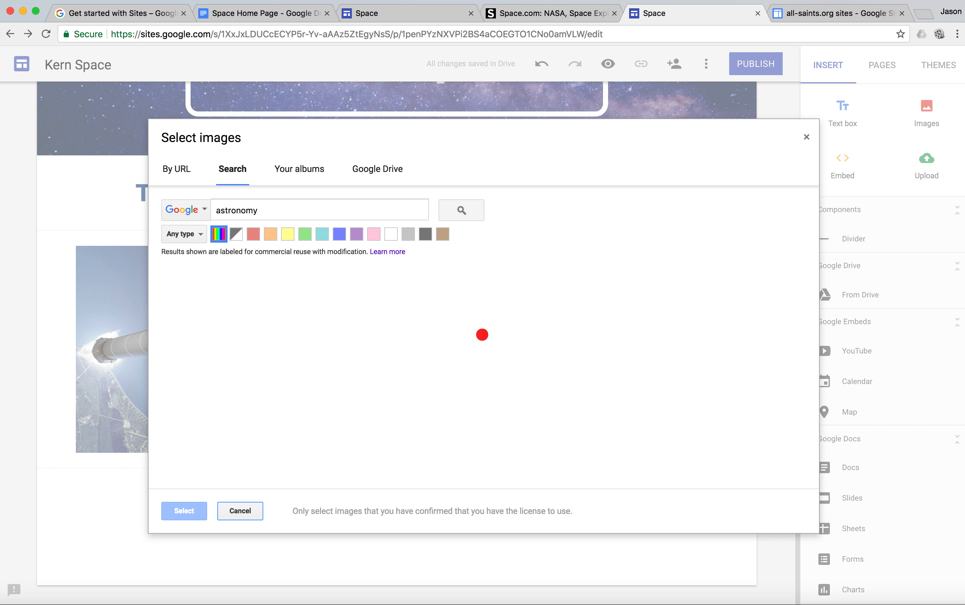
pyautogui.click(170, 344)
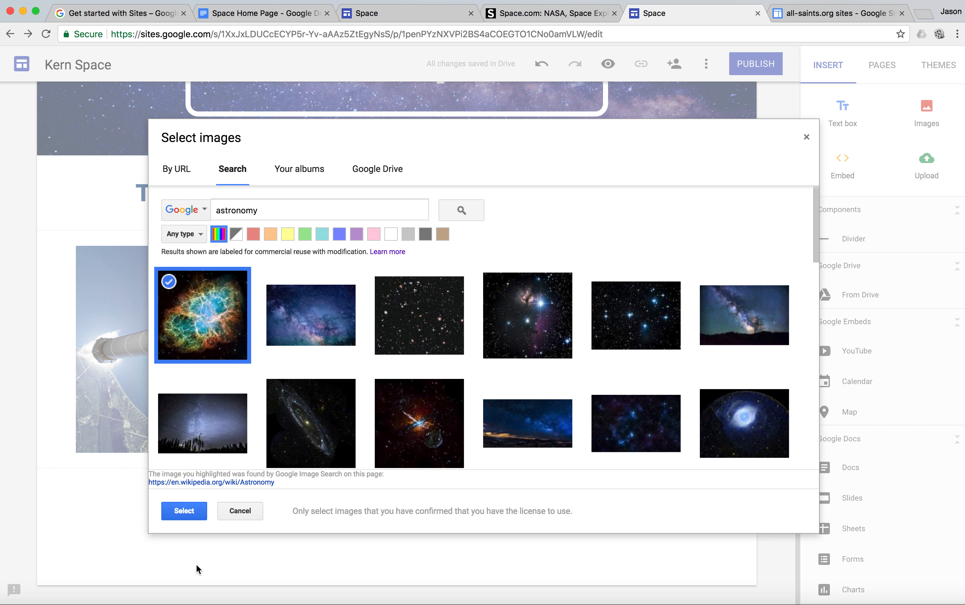
pyautogui.click(189, 517)
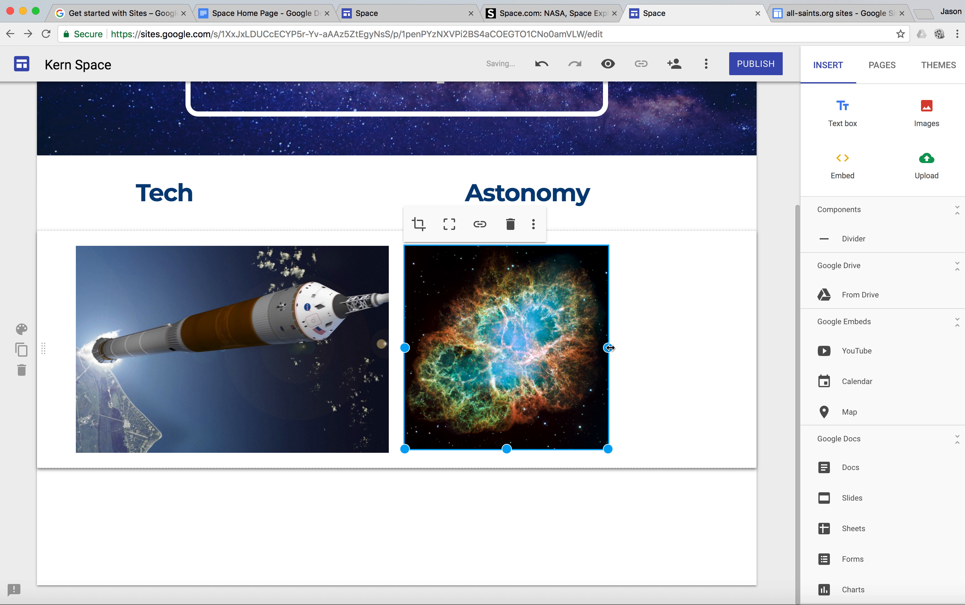
# Align the nebula and rocket images under their headings, widening the nebula and narrowing the rocket to about equal widths
pyautogui.moveTo(609, 348); pyautogui.dragTo(690, 354)
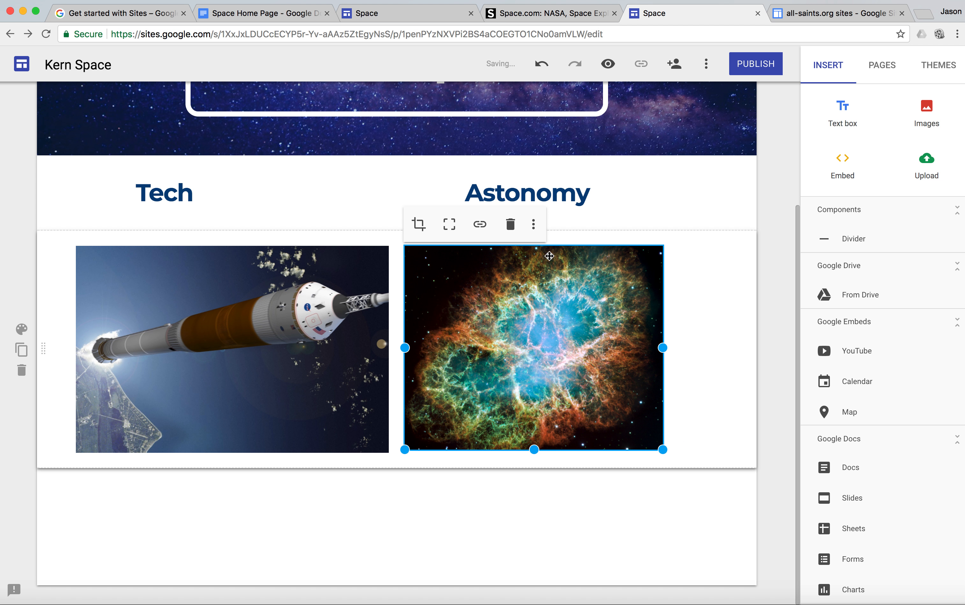
pyautogui.moveTo(567, 272); pyautogui.dragTo(601, 276)
pyautogui.moveTo(326, 342); pyautogui.dragTo(350, 345)
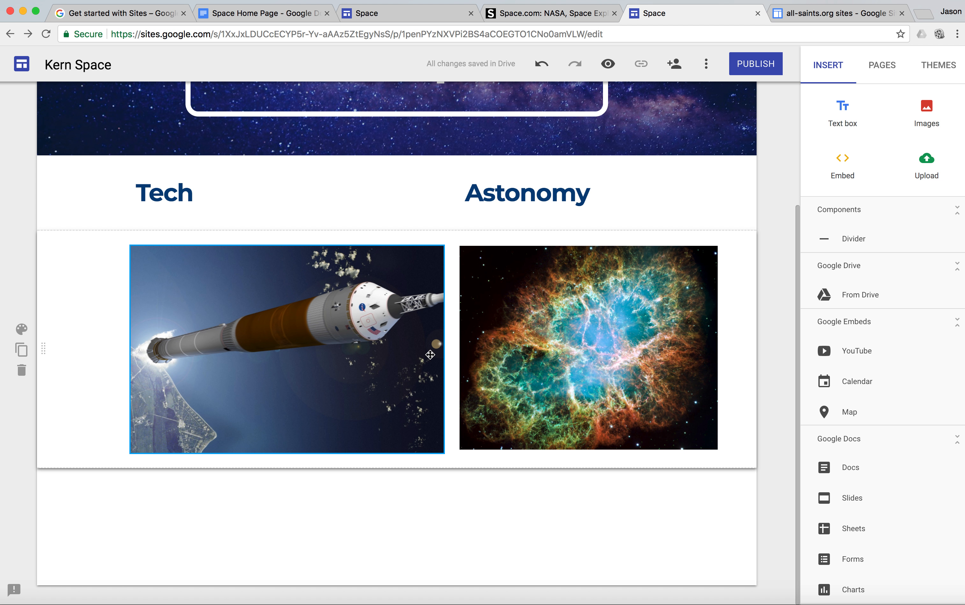
pyautogui.moveTo(443, 349)
pyautogui.mouseDown()
pyautogui.moveTo(387, 352)
pyautogui.moveTo(427, 350)
pyautogui.mouseUp()
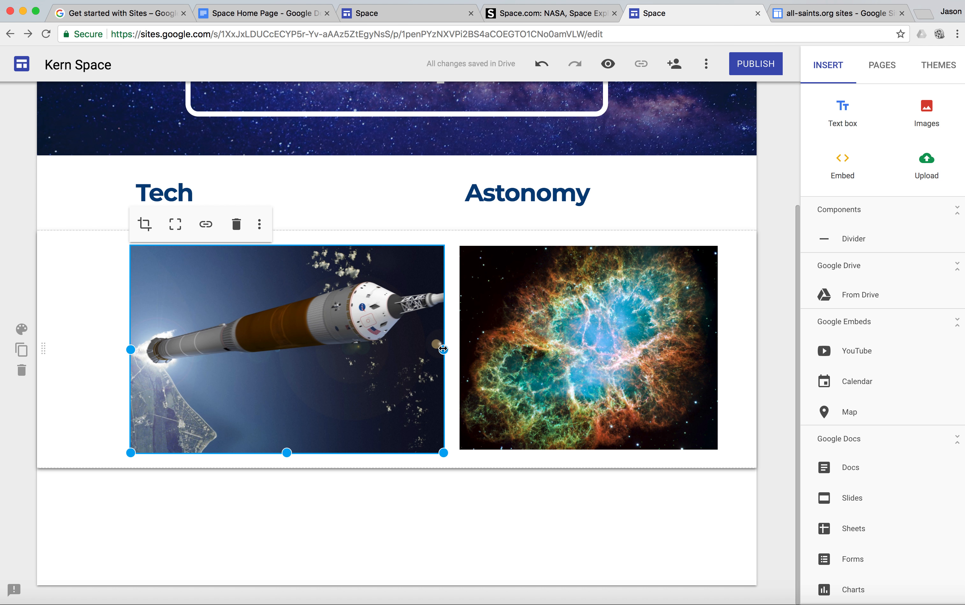
pyautogui.moveTo(441, 348); pyautogui.dragTo(414, 348)
pyautogui.moveTo(405, 348); pyautogui.dragTo(404, 348)
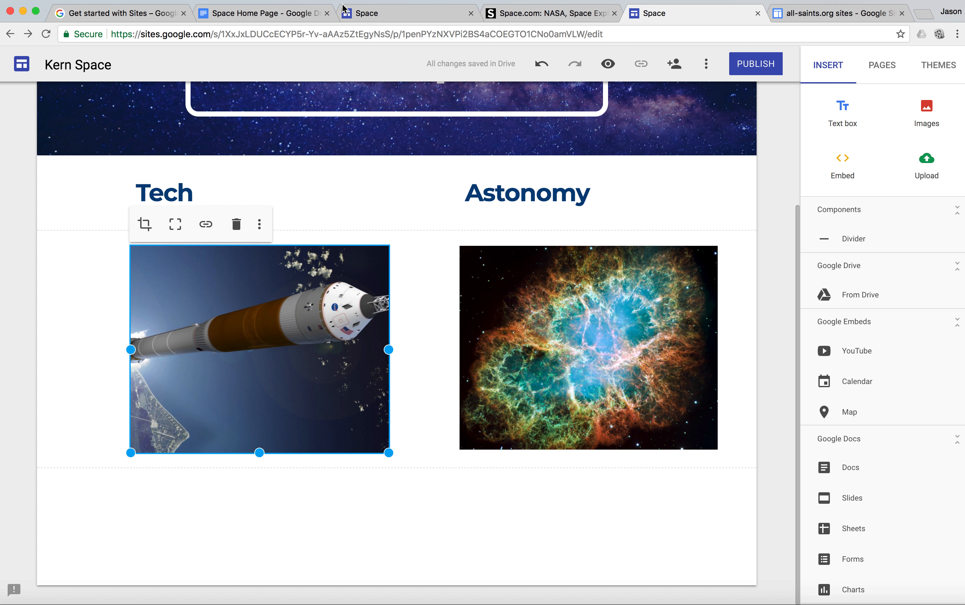
# Check the image section's background in the finished example and apply the Emphasis 2 section style to the image row
pyautogui.click(362, 14)
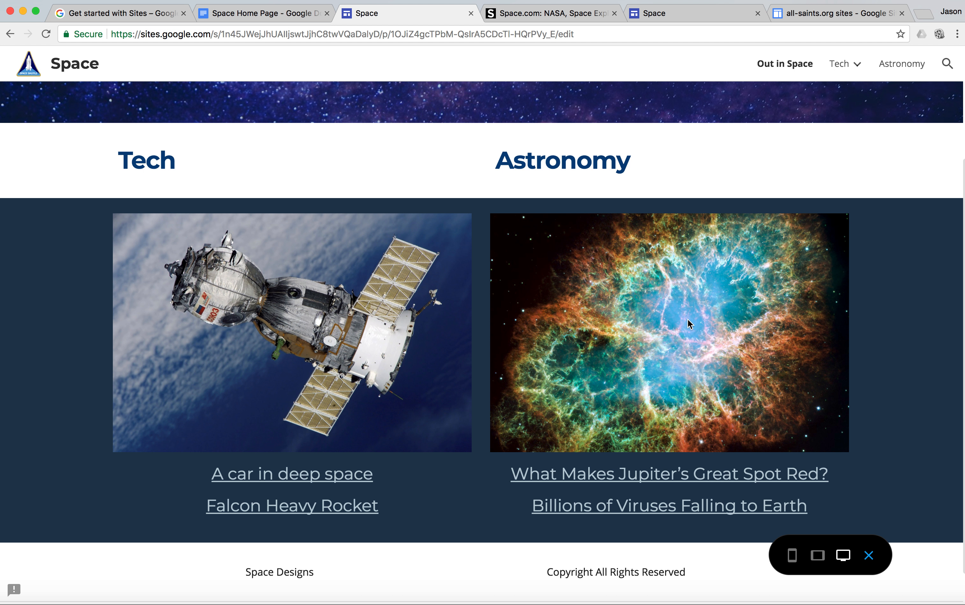
pyautogui.click(663, 12)
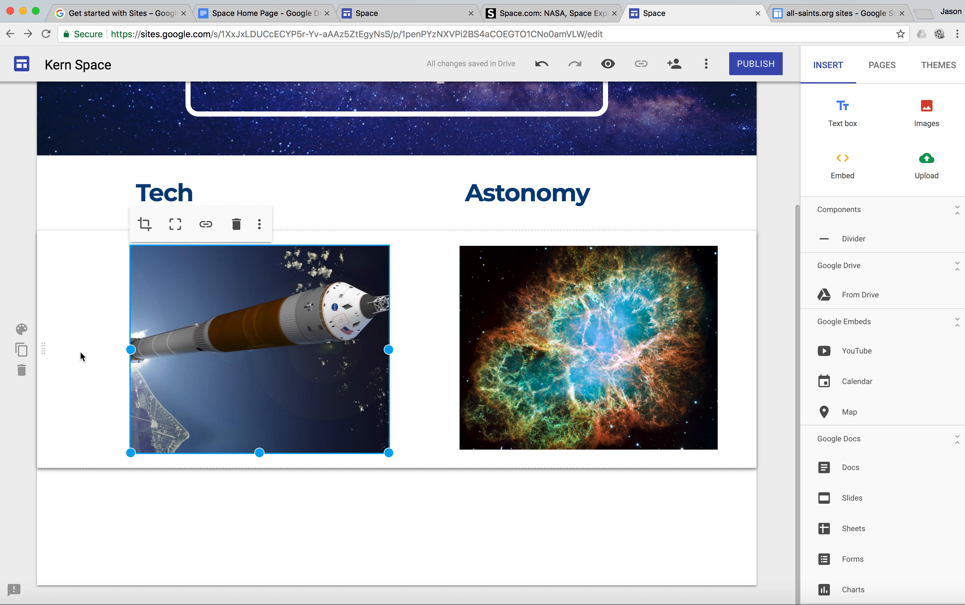
pyautogui.click(22, 331)
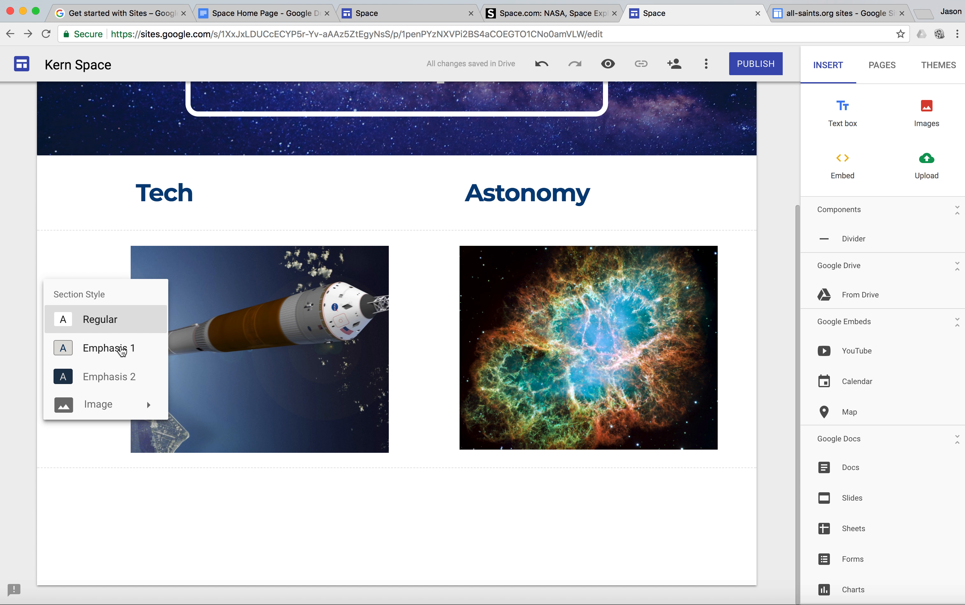
pyautogui.click(122, 351)
pyautogui.click(113, 381)
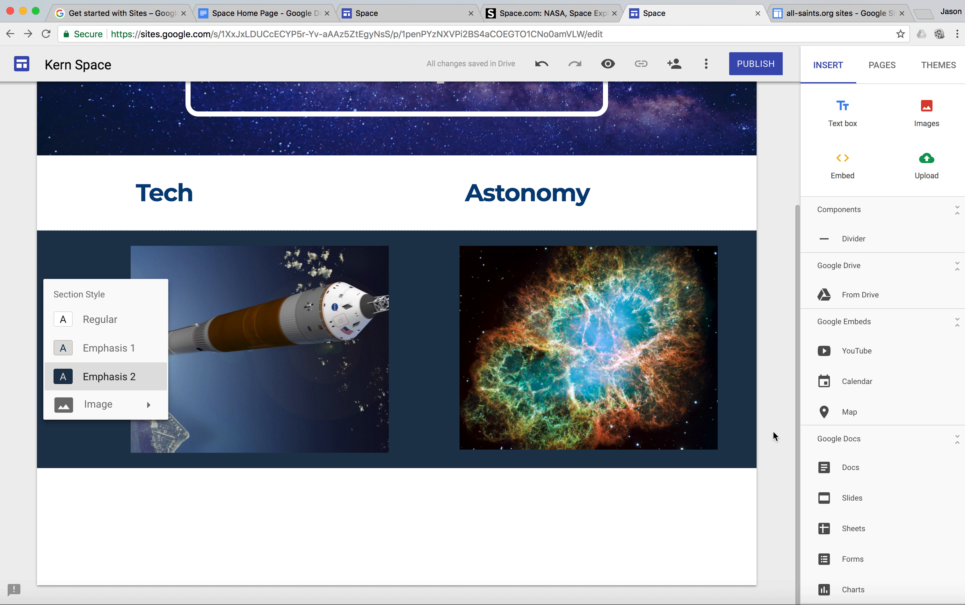
pyautogui.click(791, 432)
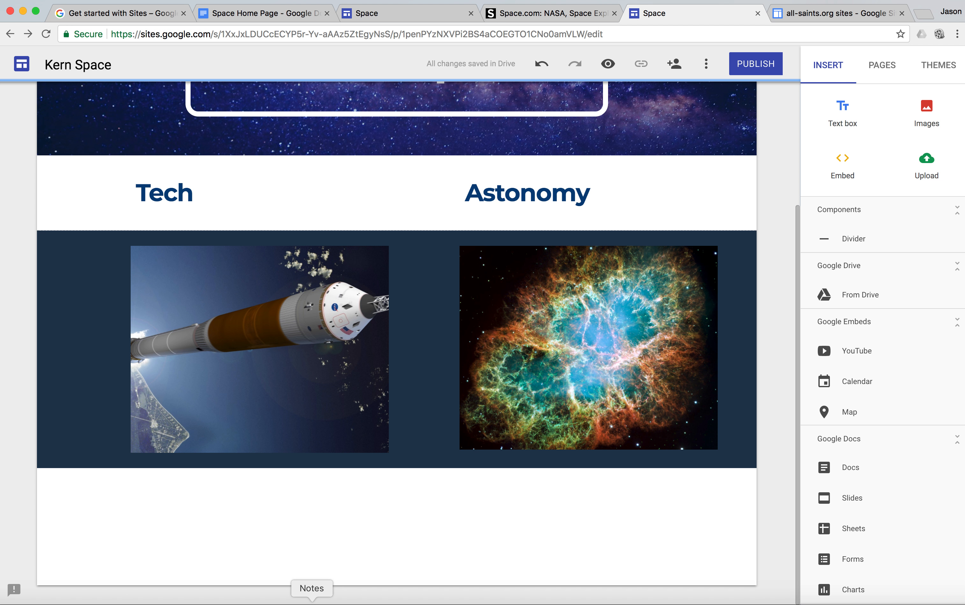
# Check the text below the images in the finished example and add an empty caption to the rocket image
pyautogui.moveTo(258, 543)
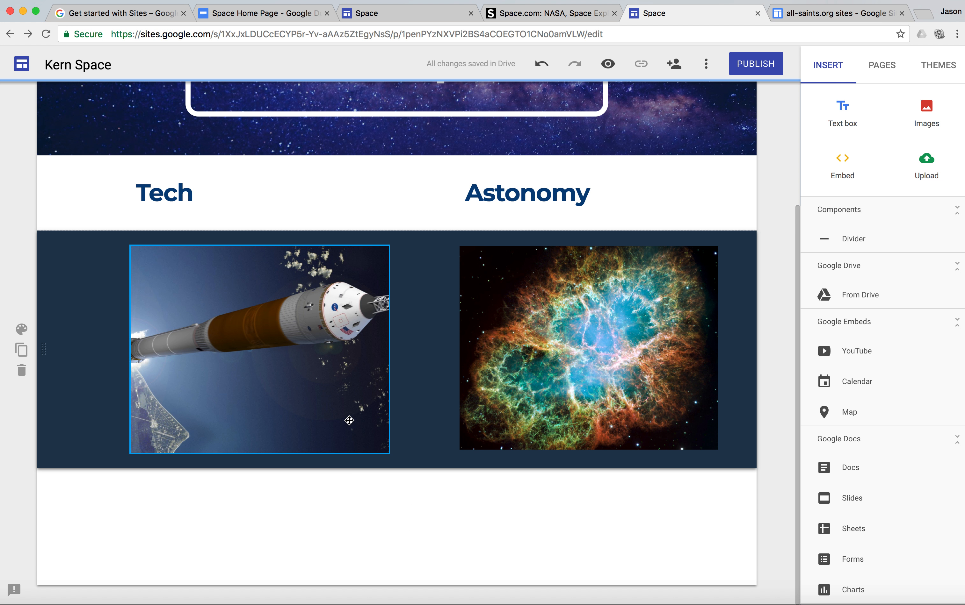
pyautogui.click(386, 16)
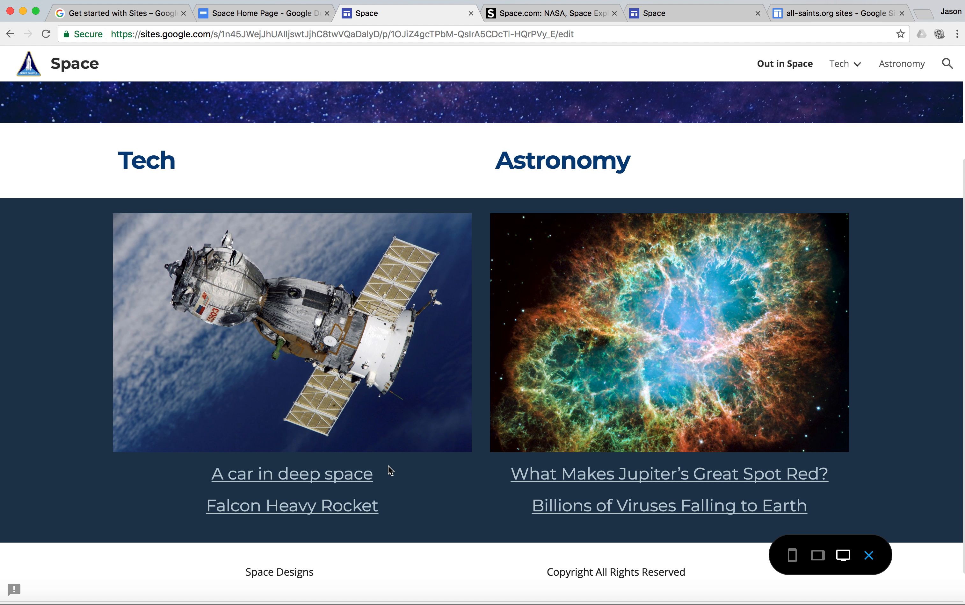
pyautogui.click(682, 13)
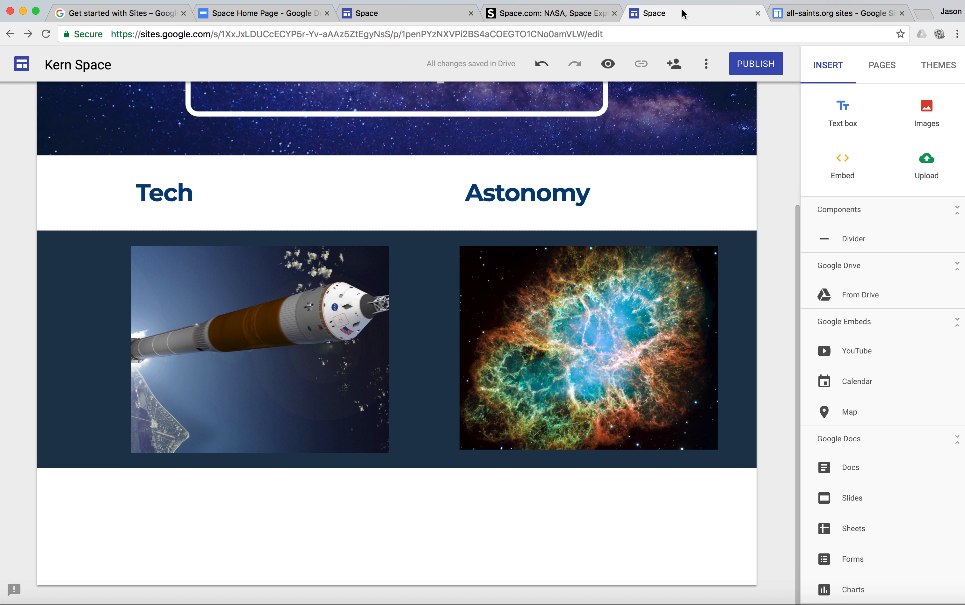
pyautogui.click(320, 390)
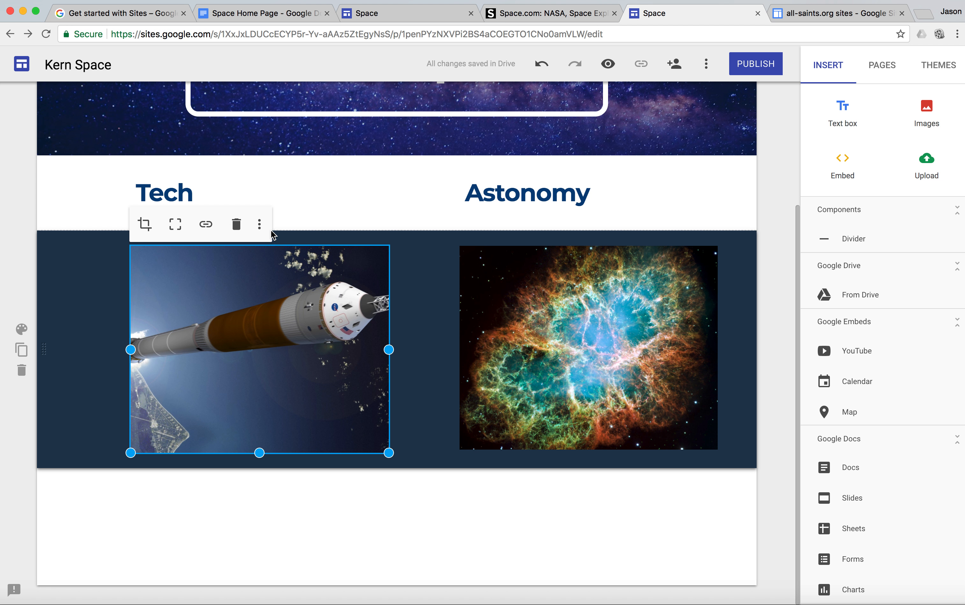
pyautogui.click(261, 229)
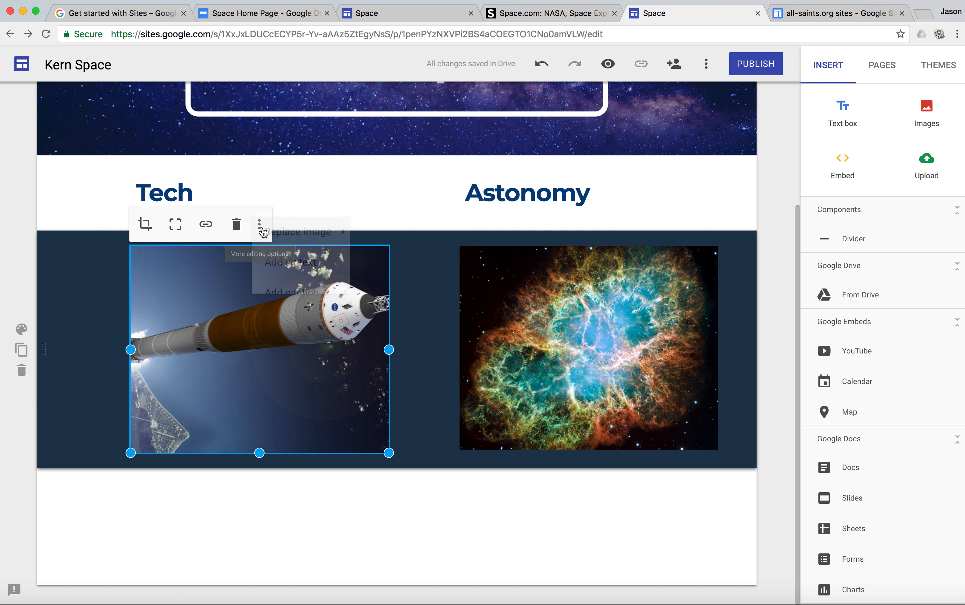
pyautogui.click(303, 295)
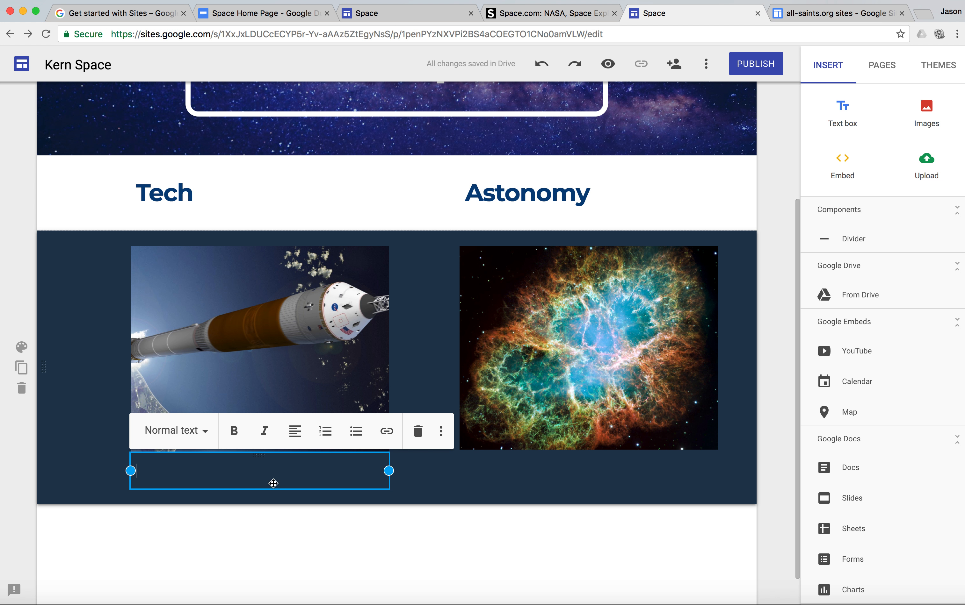
# Copy "A Car in Deep Space" from the Space Home Page document into the rocket image's caption and start a new line
pyautogui.click(287, 16)
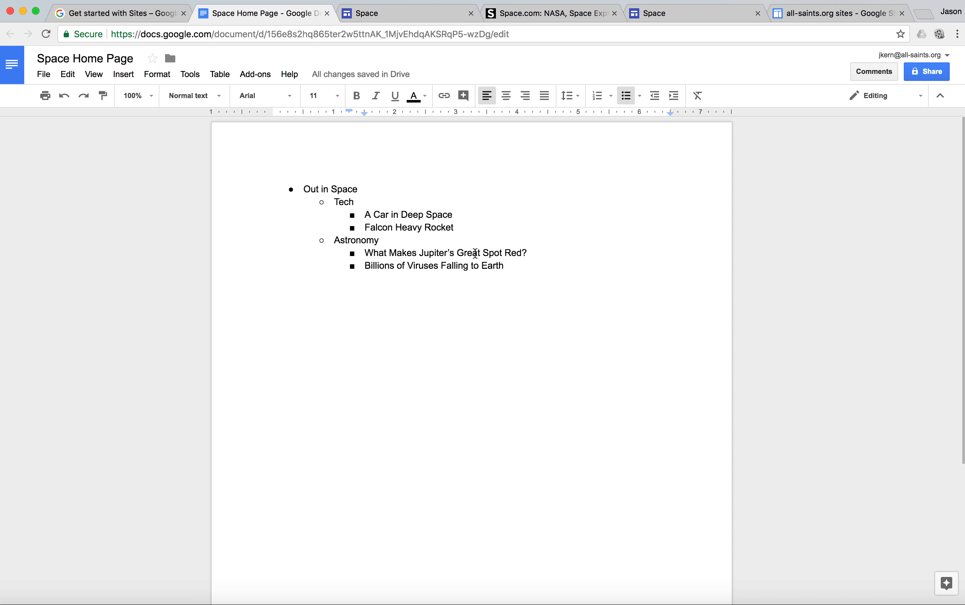
pyautogui.moveTo(455, 215); pyautogui.dragTo(351, 215)
pyautogui.press('super+c')
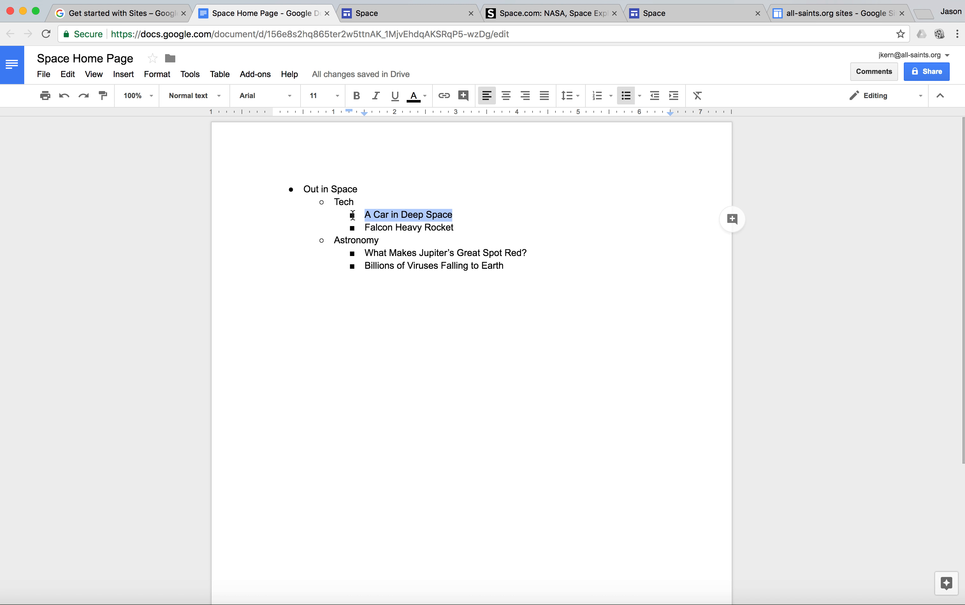
pyautogui.click(700, 18)
pyautogui.press('super+v')
pyautogui.click(517, 338)
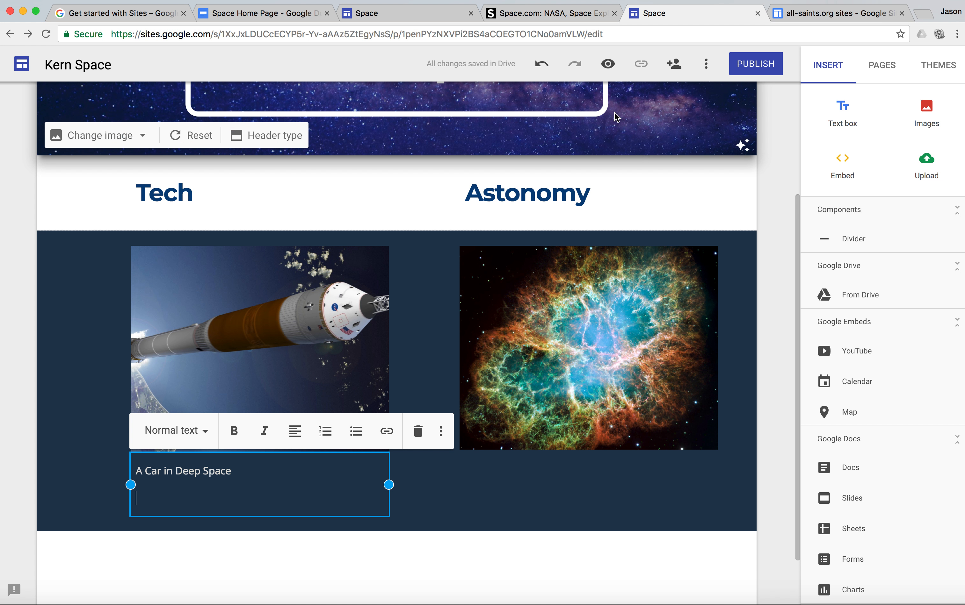
# Copy "Falcon Heavy Rocket" from the Space Home Page document into the caption's second line
pyautogui.click(292, 16)
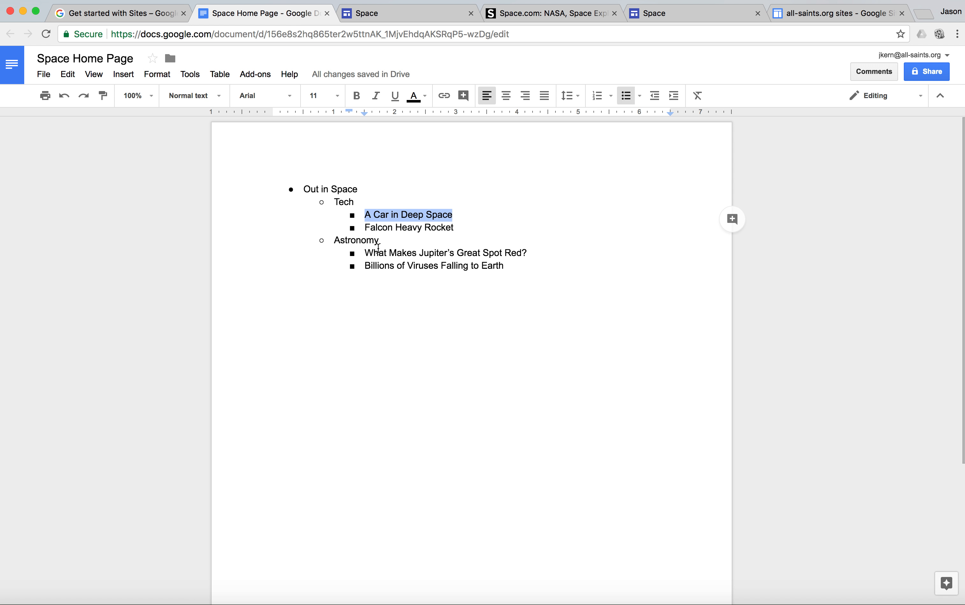
pyautogui.moveTo(460, 227); pyautogui.dragTo(365, 225)
pyautogui.press('super+c')
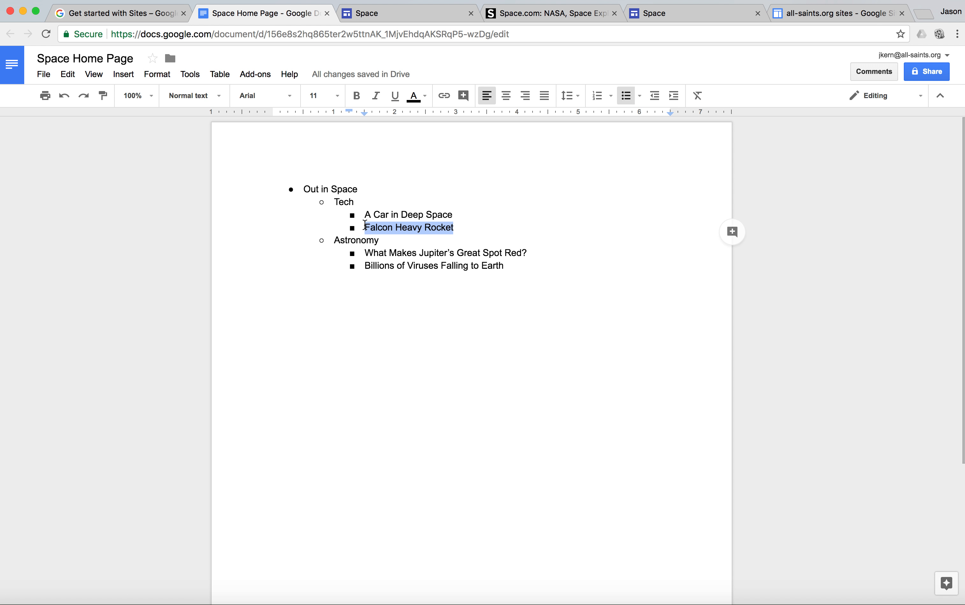
pyautogui.click(682, 15)
pyautogui.press('super+v')
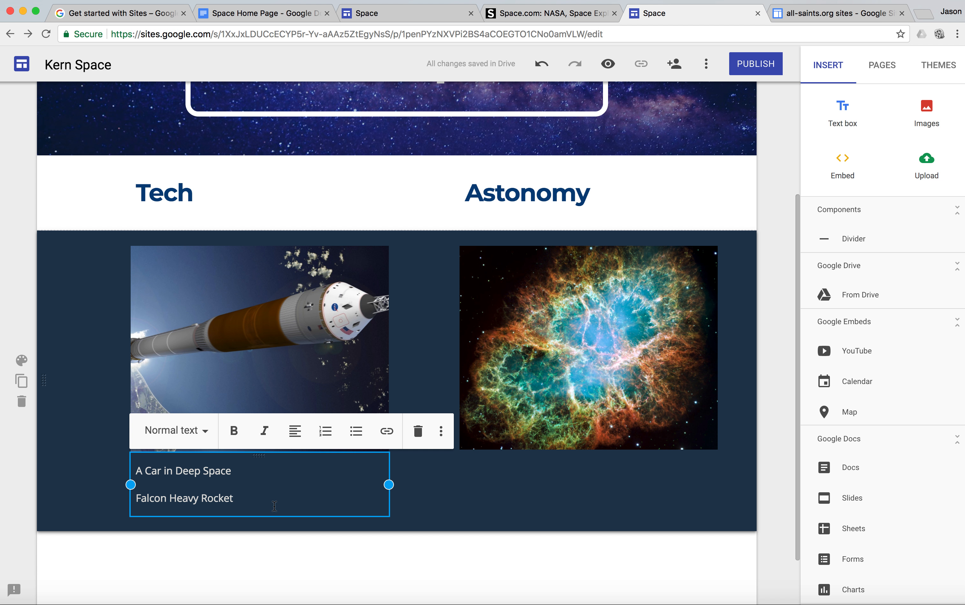
# Format both lines of the rocket image's caption as Heading and center them
pyautogui.moveTo(264, 500); pyautogui.dragTo(135, 465)
pyautogui.click(205, 431)
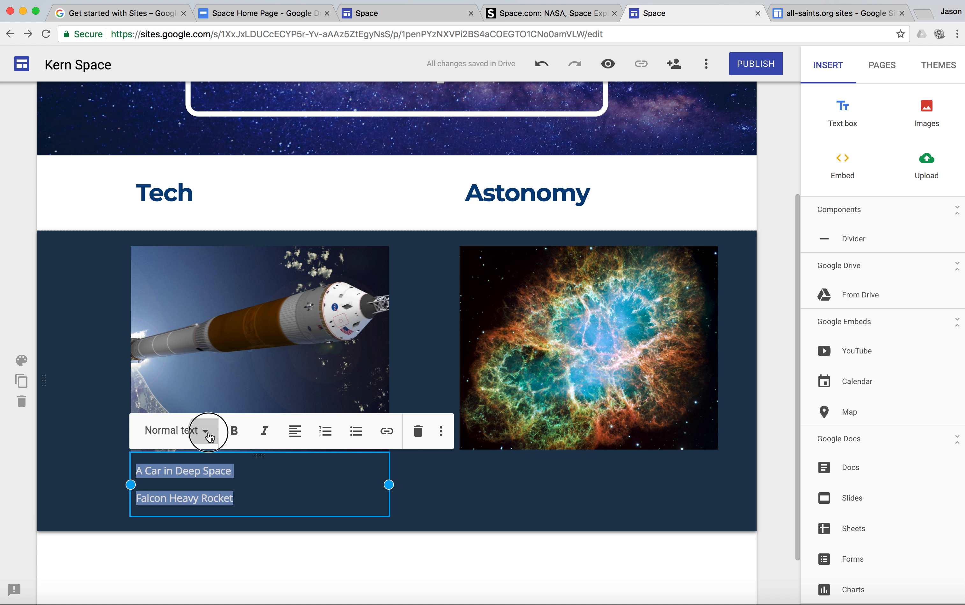
pyautogui.click(203, 501)
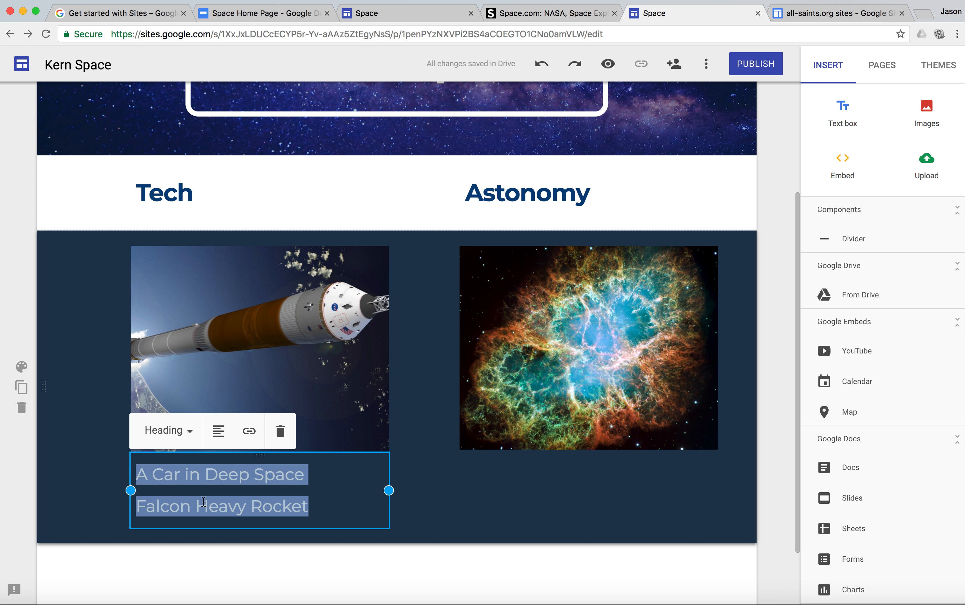
pyautogui.click(221, 433)
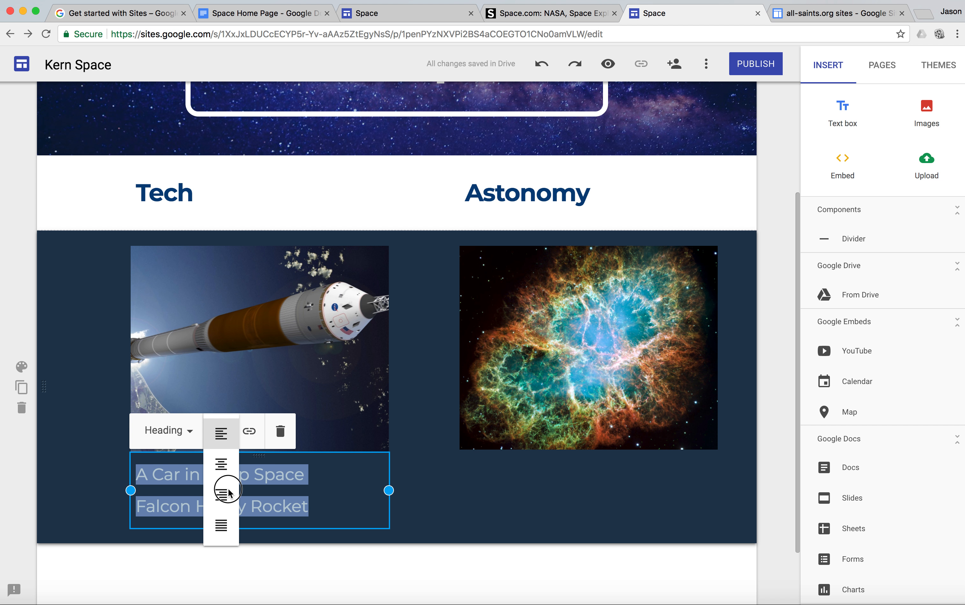
pyautogui.click(228, 493)
pyautogui.click(219, 432)
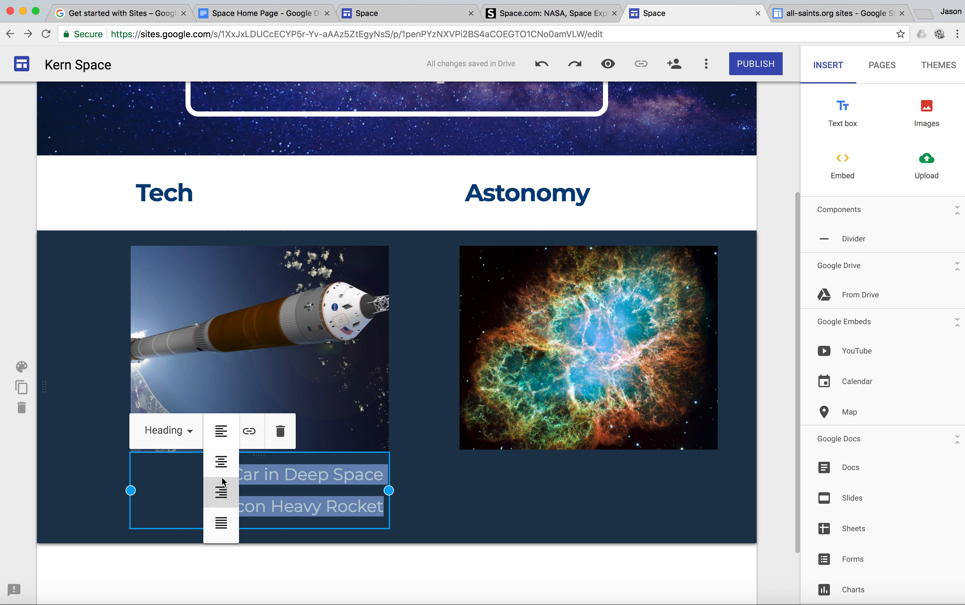
pyautogui.click(224, 465)
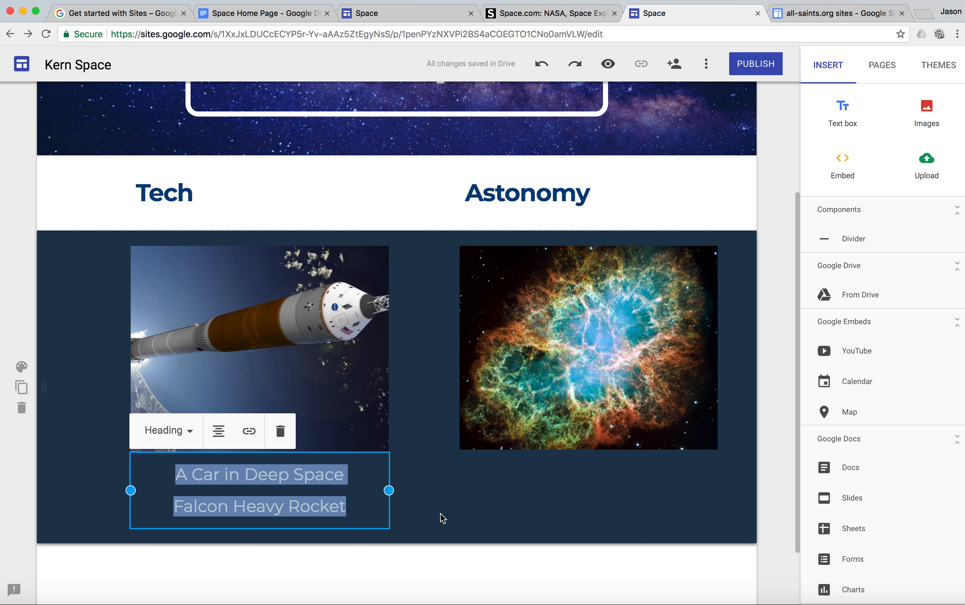
pyautogui.click(464, 569)
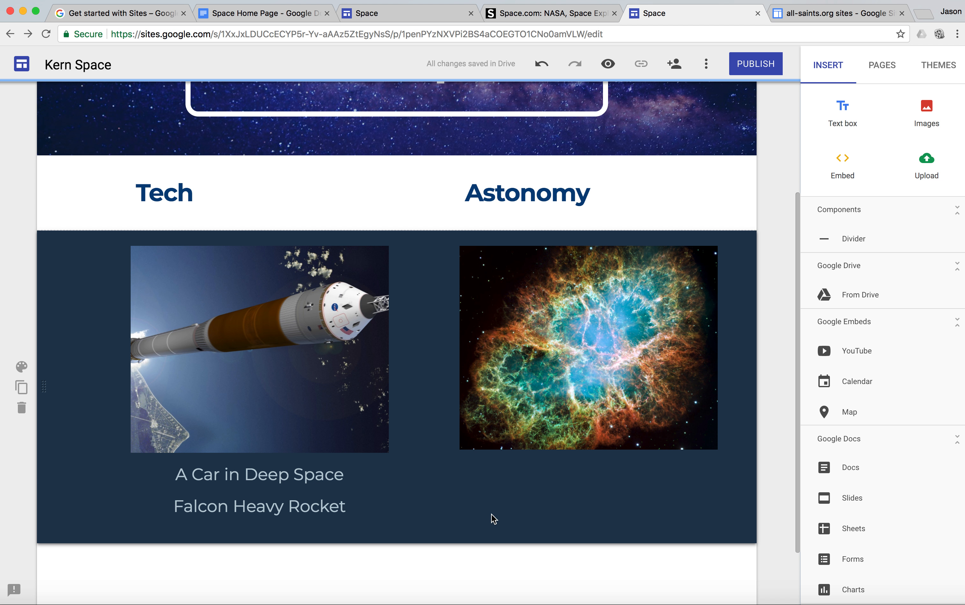
# Check the caption links in the finished example and link "A Car in Deep Space" under the rocket image to its matching site page
pyautogui.click(387, 13)
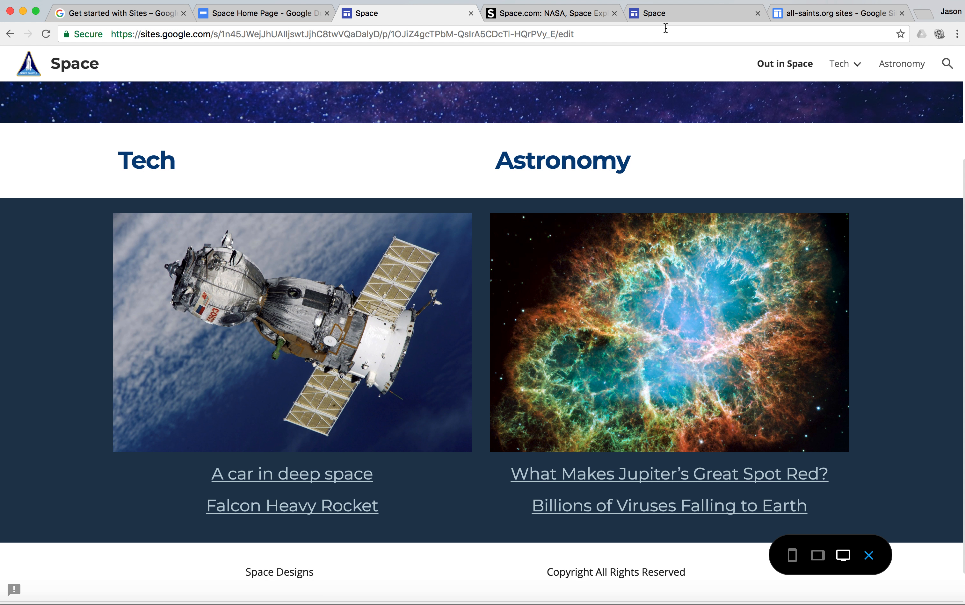
pyautogui.click(672, 16)
pyautogui.moveTo(350, 477); pyautogui.dragTo(172, 471)
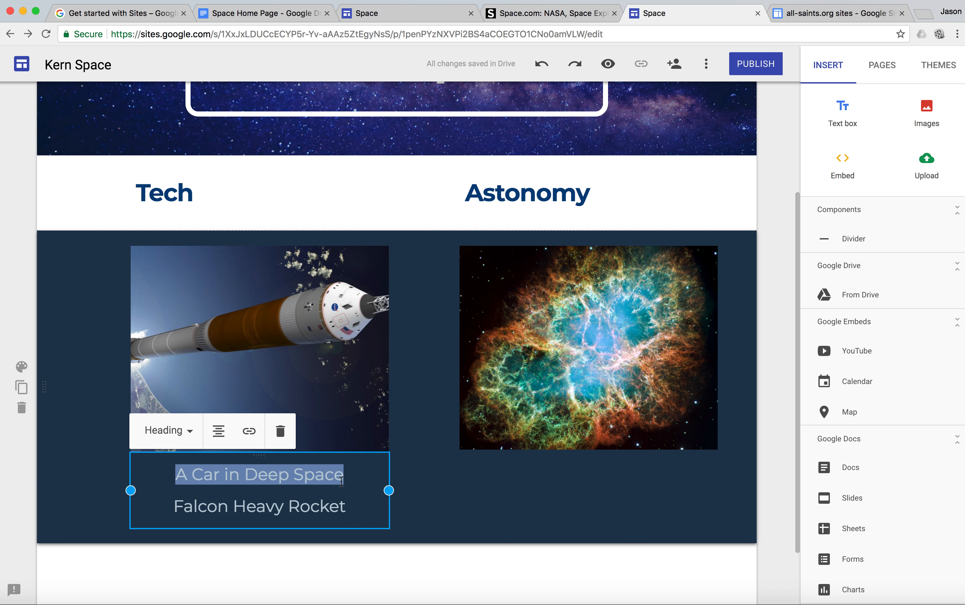
pyautogui.click(249, 433)
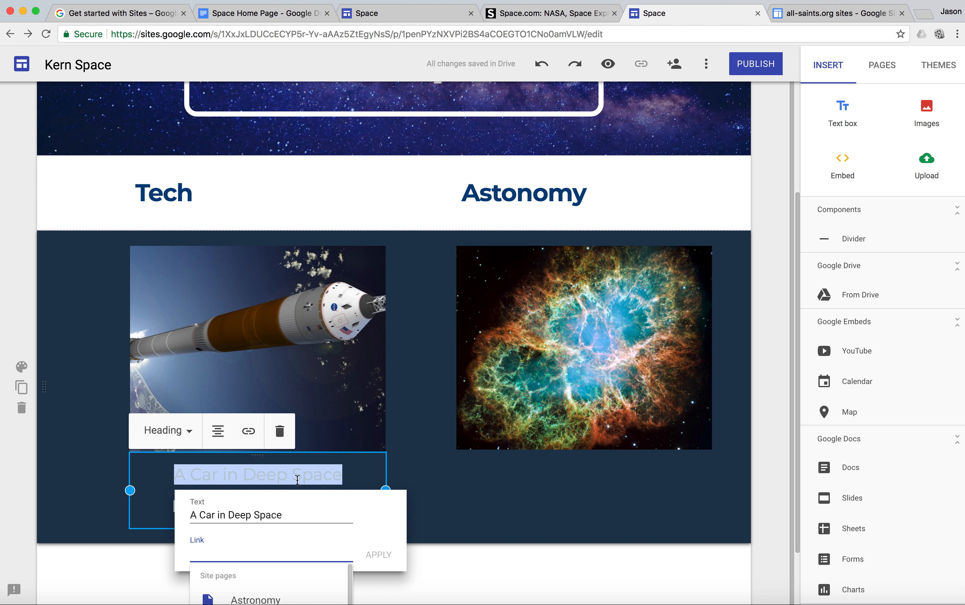
pyautogui.scroll(-3, 316, 515)
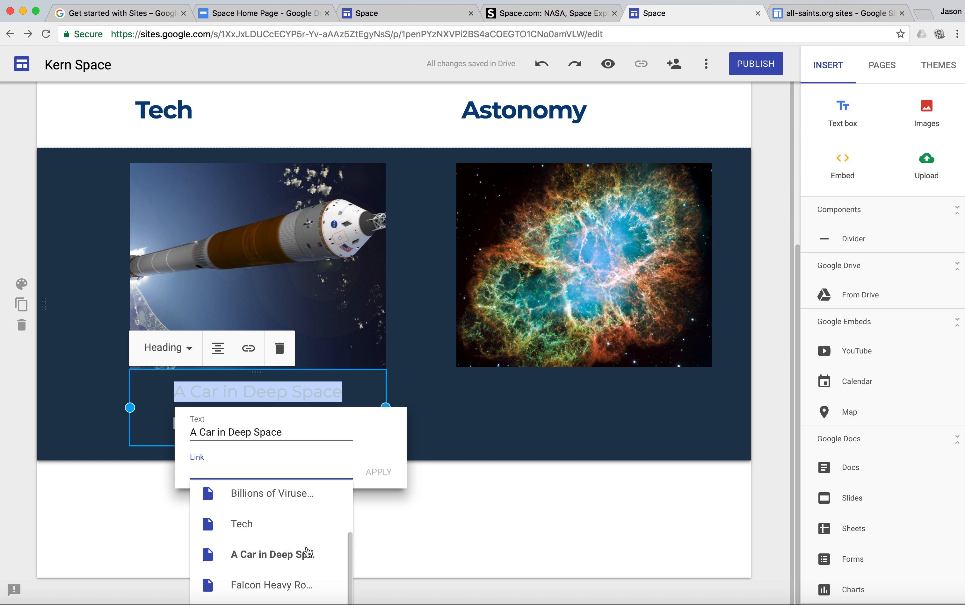
pyautogui.scroll(2, 315, 515)
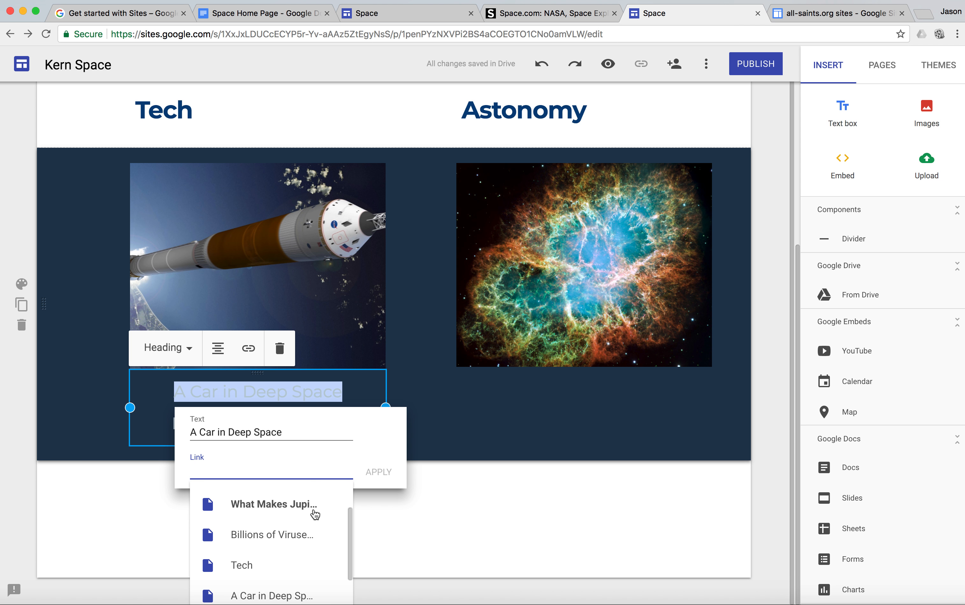
pyautogui.scroll(-2, 313, 514)
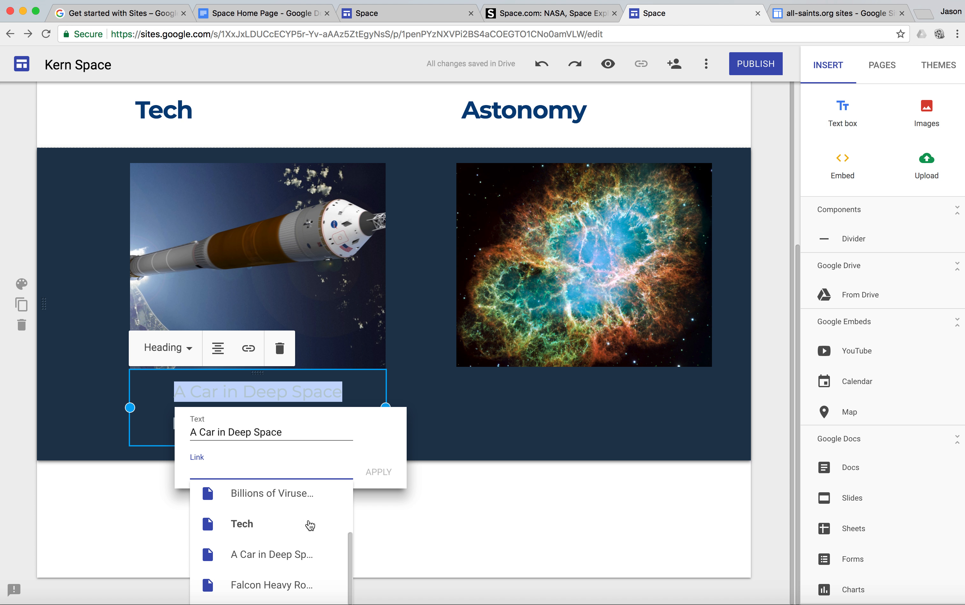
pyautogui.click(298, 563)
pyautogui.click(378, 476)
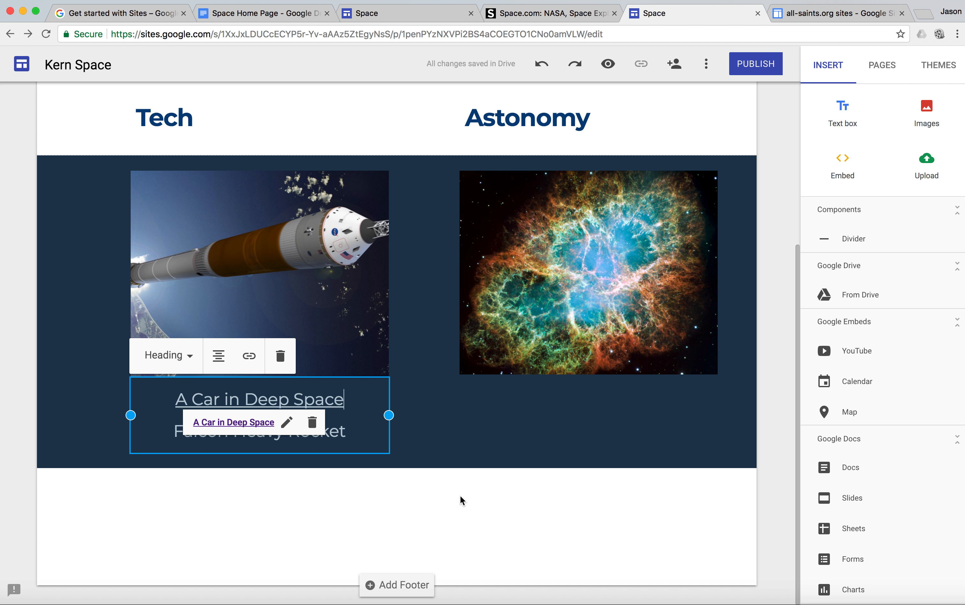
pyautogui.click(461, 493)
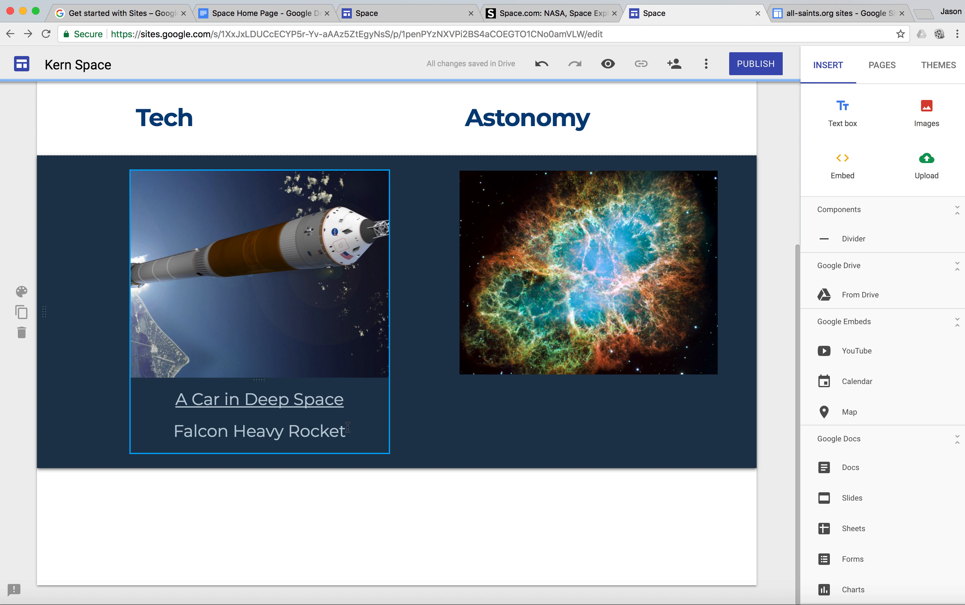
# Link the "Falcon Heavy Rocket" caption line to the Falcon Heavy Rocket site page
pyautogui.moveTo(351, 433); pyautogui.dragTo(173, 433)
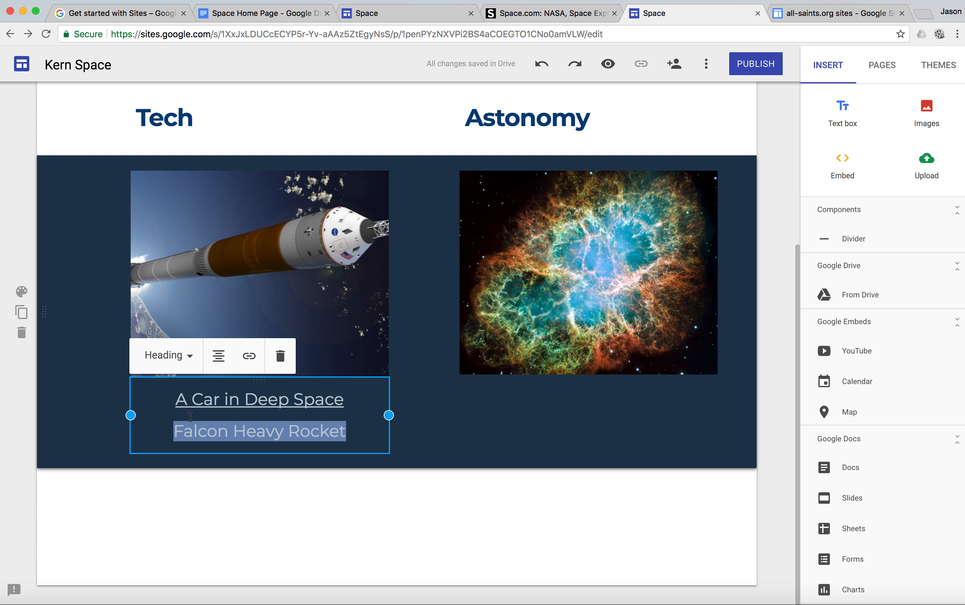
pyautogui.click(248, 357)
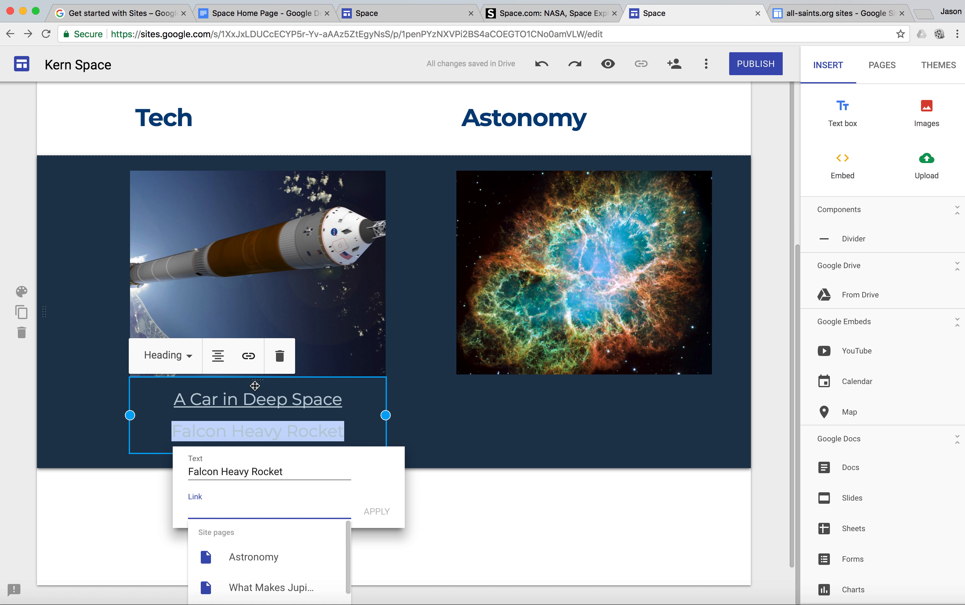
pyautogui.scroll(-3, 330, 555)
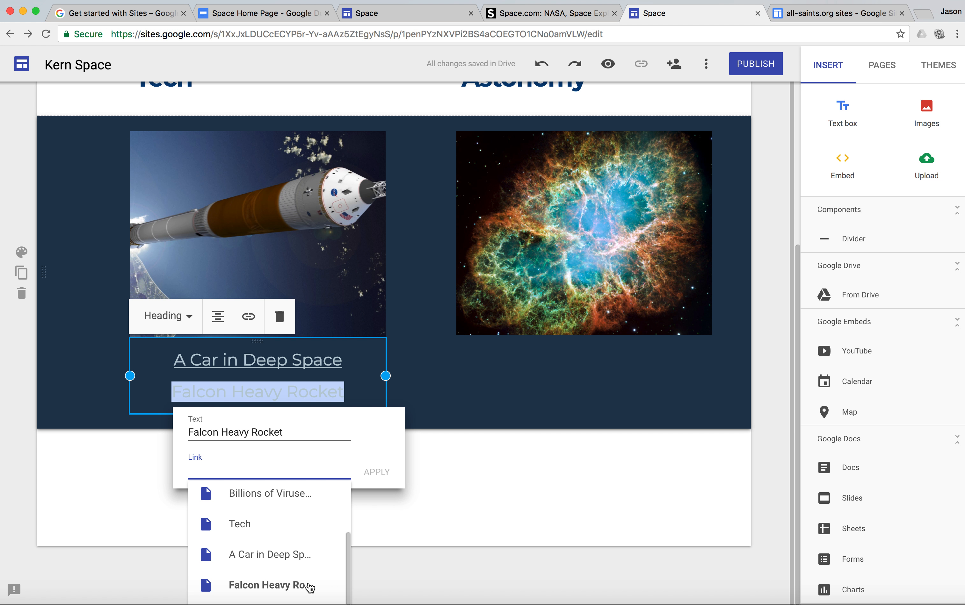
pyautogui.click(309, 585)
pyautogui.click(380, 473)
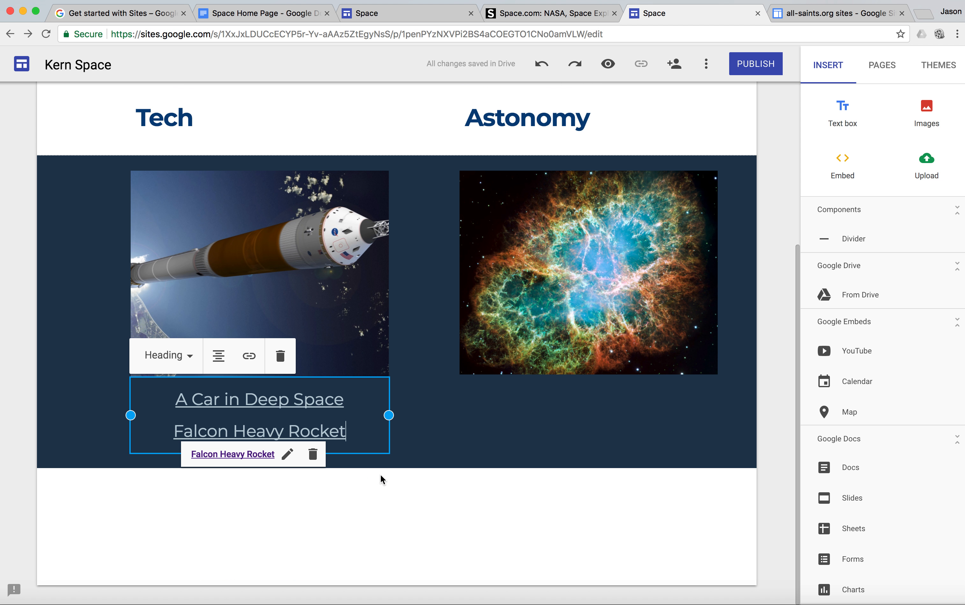
pyautogui.click(447, 517)
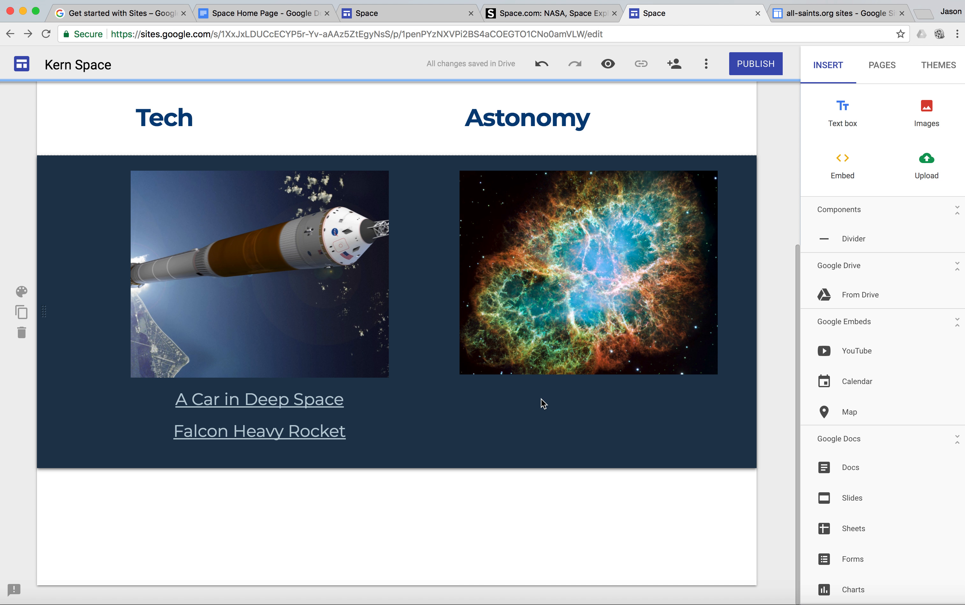
# Add a caption to the nebula image and copy "What Makes Jupiter's Great Spot Red?" into it from the Space Home Page document
pyautogui.click(567, 334)
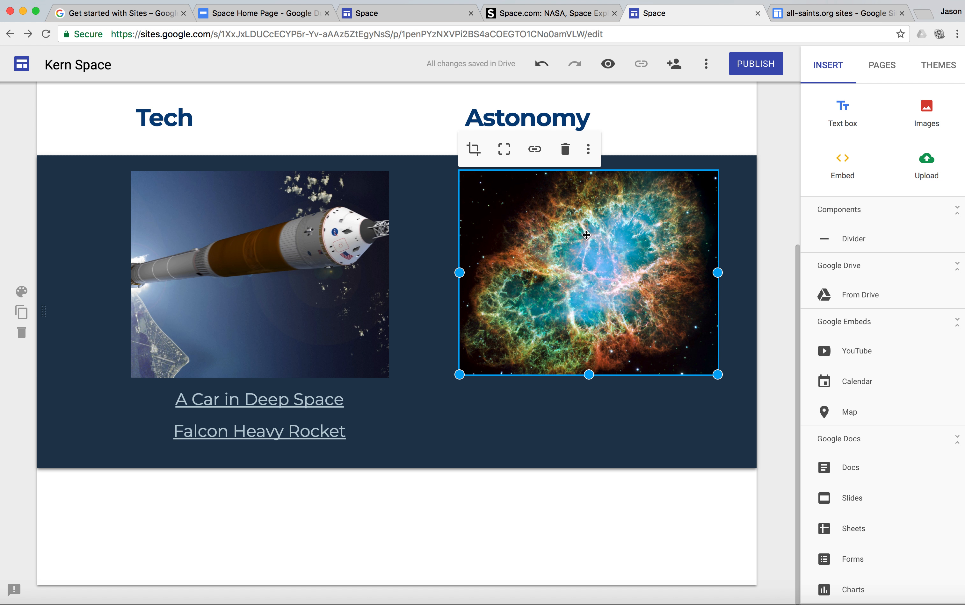
pyautogui.click(589, 151)
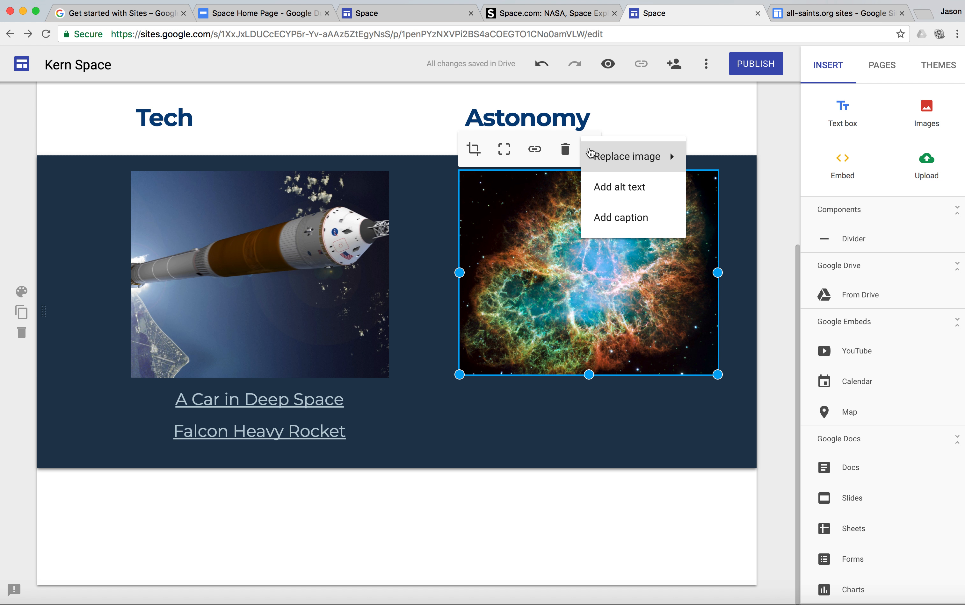
pyautogui.click(611, 217)
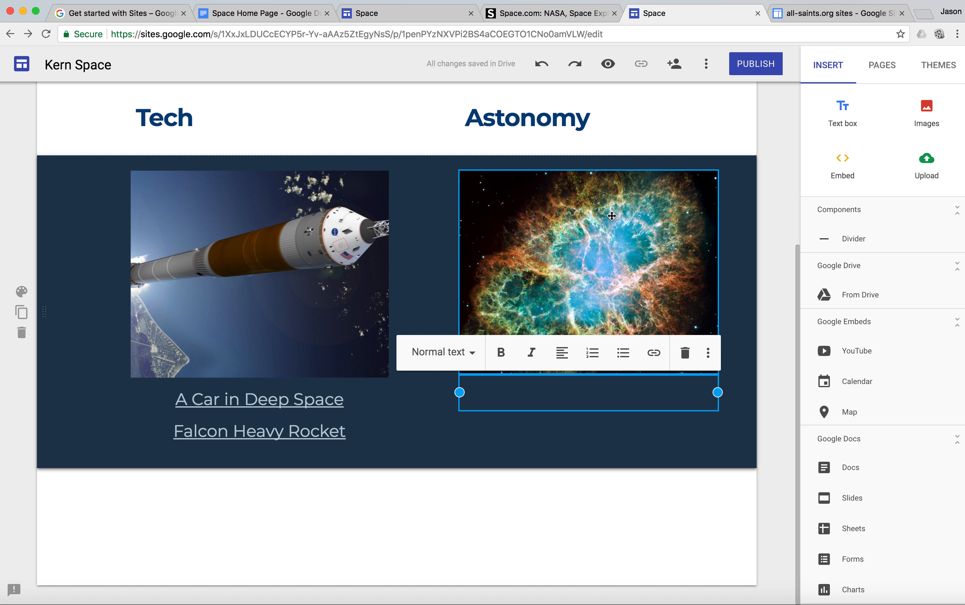
pyautogui.click(285, 14)
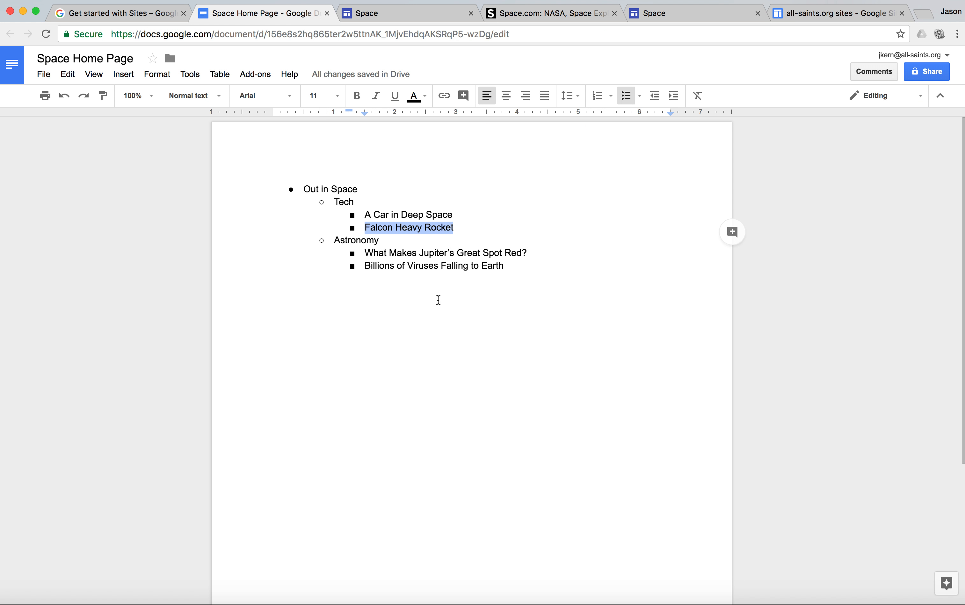
pyautogui.moveTo(545, 253); pyautogui.dragTo(361, 253)
pyautogui.press('super+c')
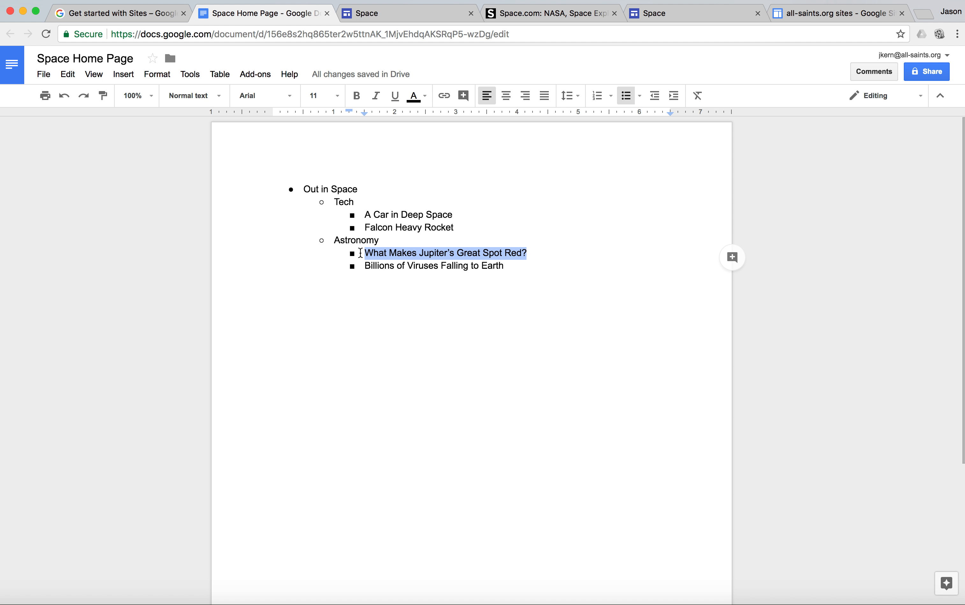
pyautogui.click(677, 14)
pyautogui.press('super+v')
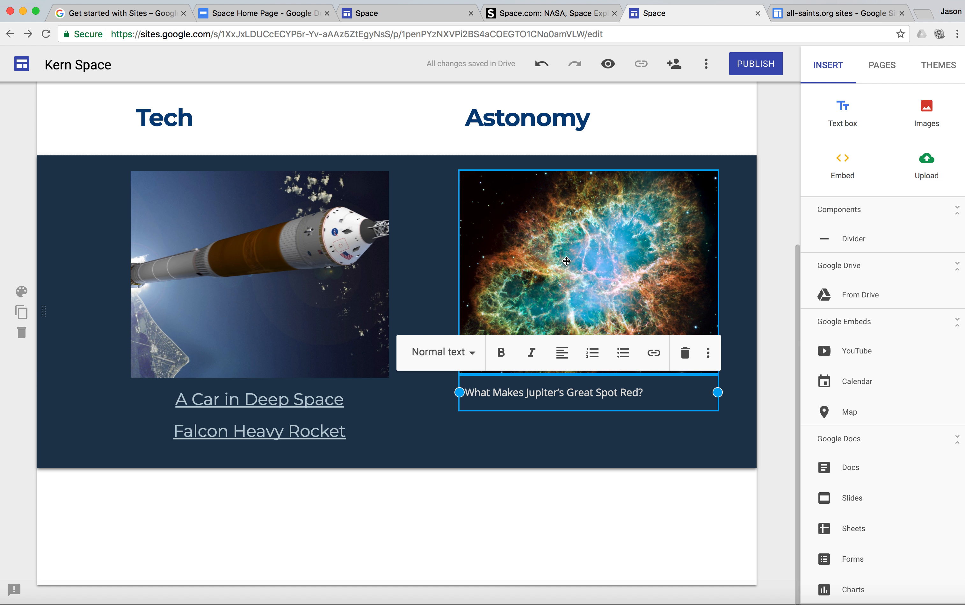
# Copy "Billions of Viruses Falling to Earth" from the Space Home Page document into a second line of the nebula image's caption
pyautogui.click(276, 15)
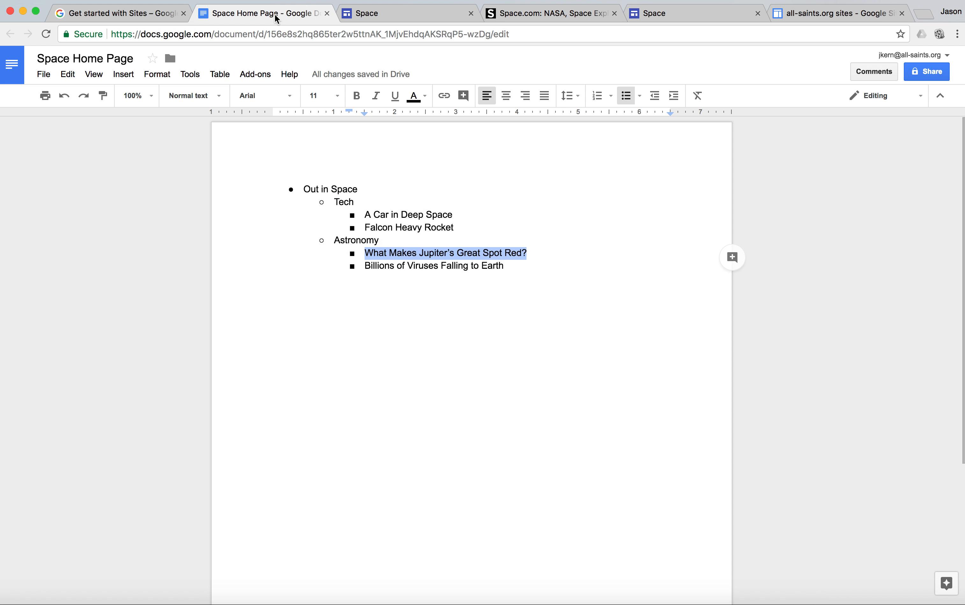
pyautogui.moveTo(512, 266); pyautogui.dragTo(365, 262)
pyautogui.press('super+c')
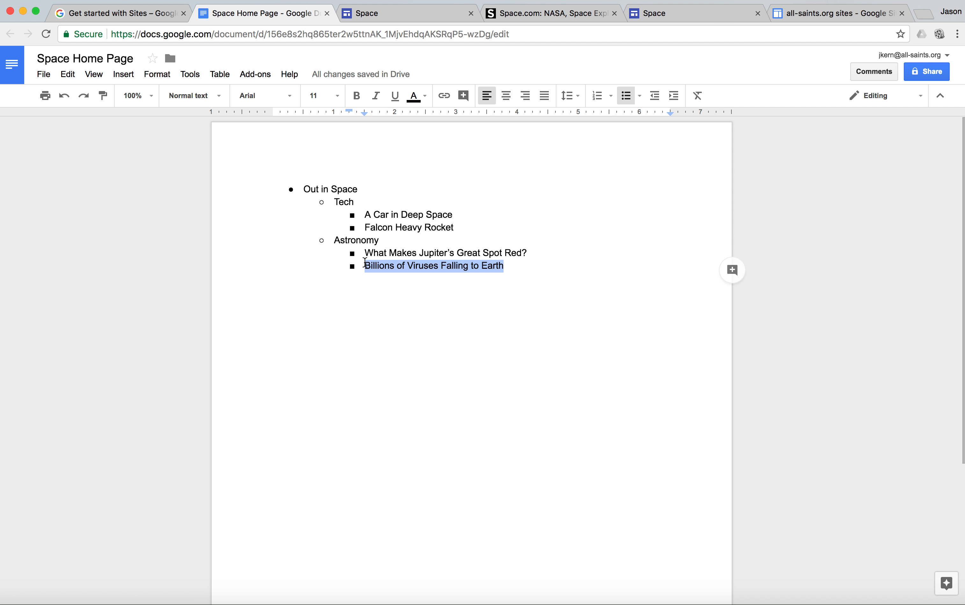
pyautogui.click(677, 20)
pyautogui.press('Return')
pyautogui.press('super+v')
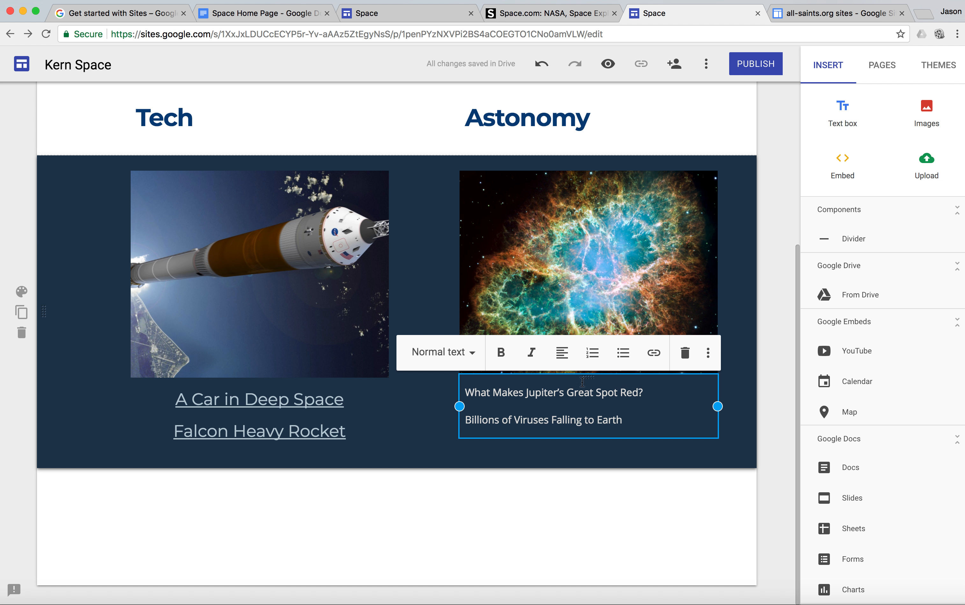
# Format the "Billions of Viruses Falling to Earth" line of the nebula image's caption as Heading
pyautogui.click(473, 353)
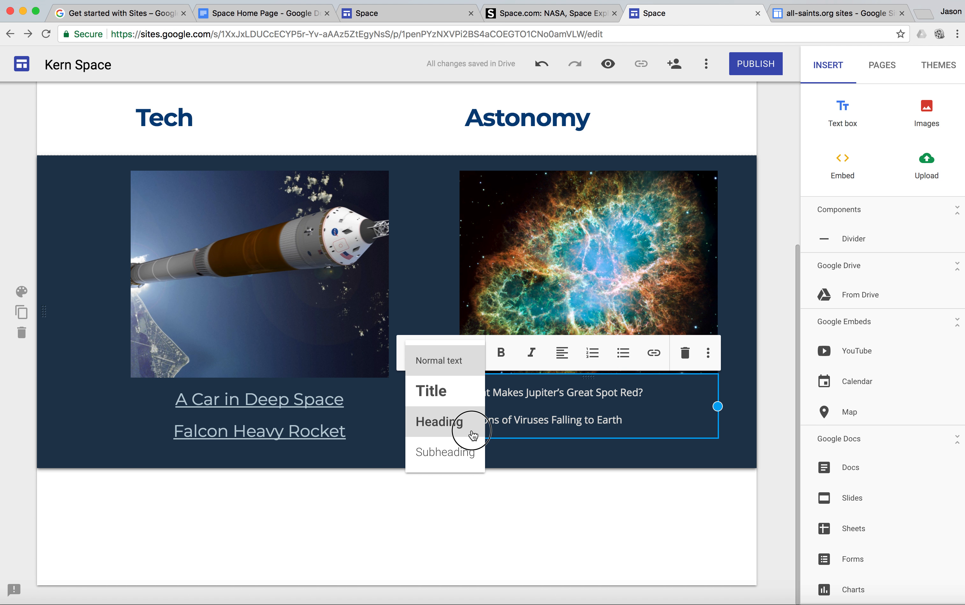
pyautogui.click(473, 435)
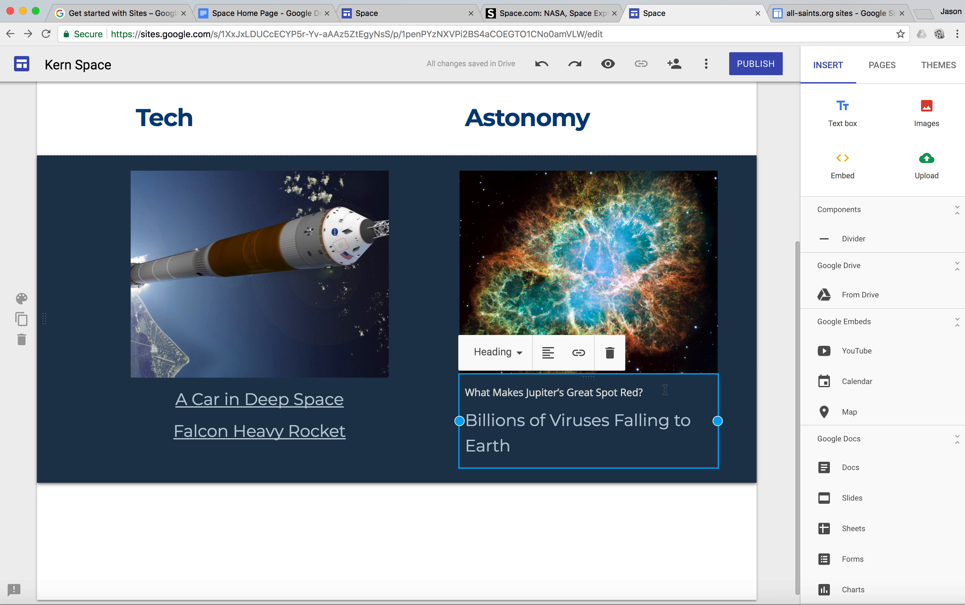